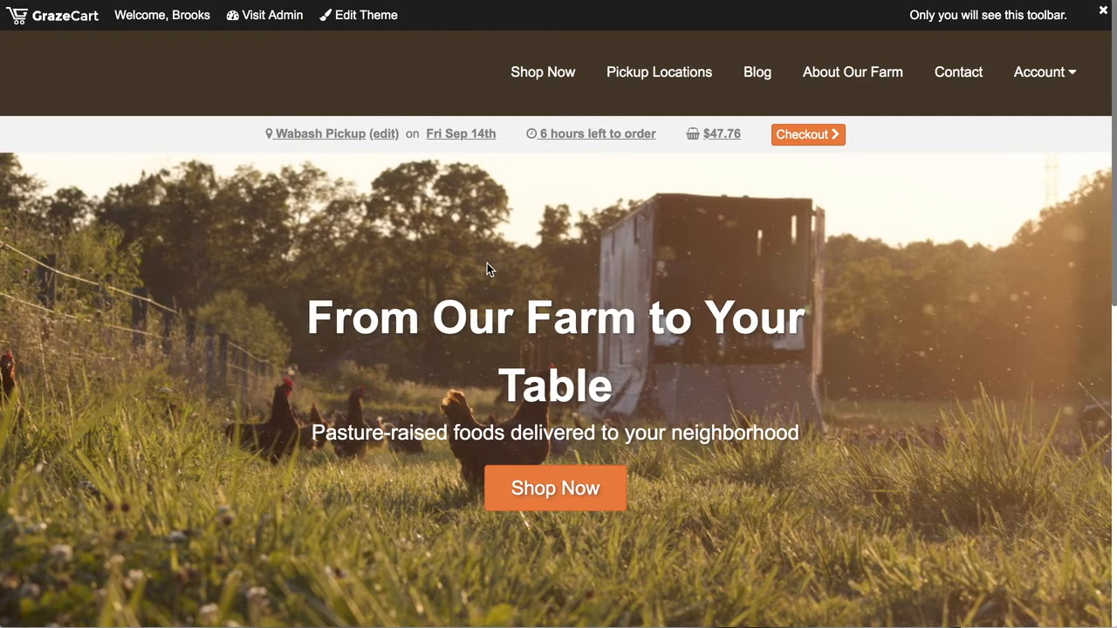
# Open the theme editor for the farm storefront.
pyautogui.scroll(-2, 444, 256)
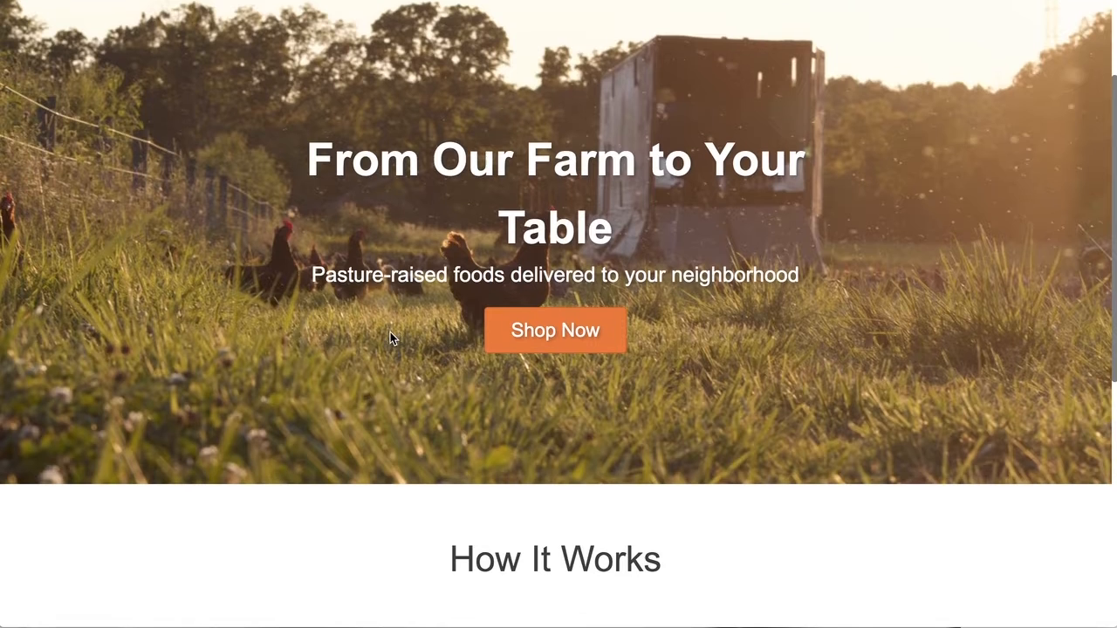
pyautogui.scroll(-1, 390, 339)
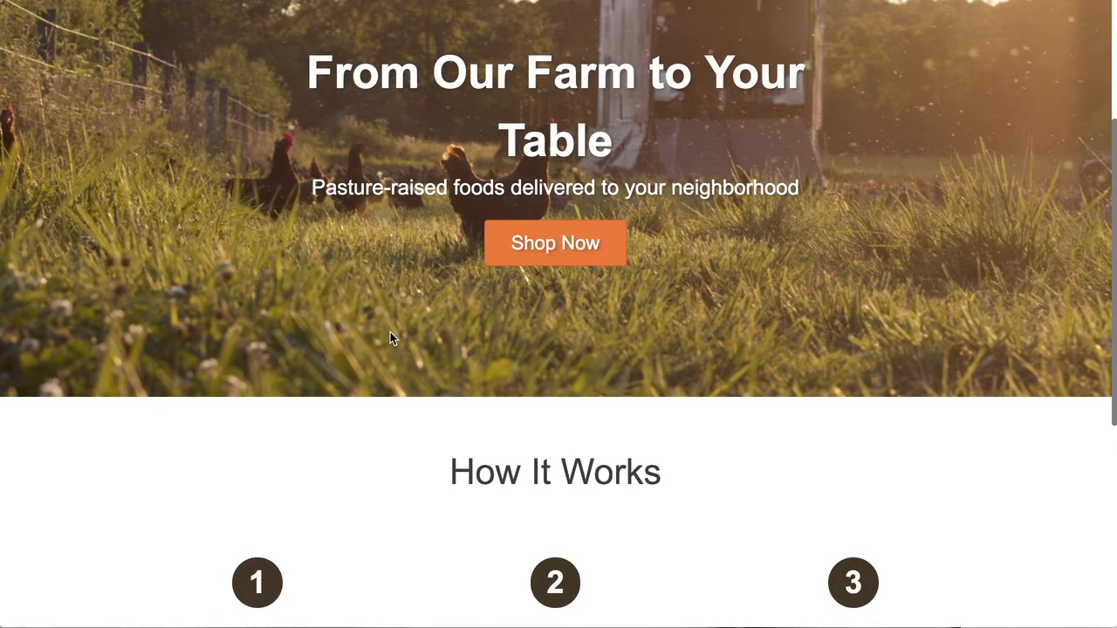
pyautogui.scroll(1, 390, 339)
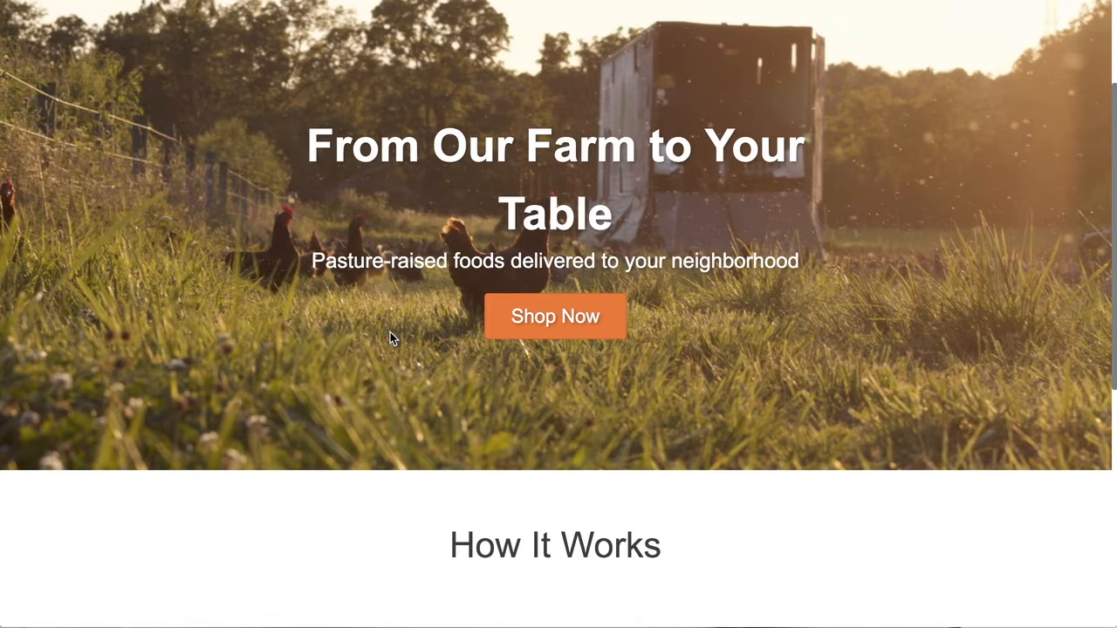
pyautogui.scroll(3, 391, 336)
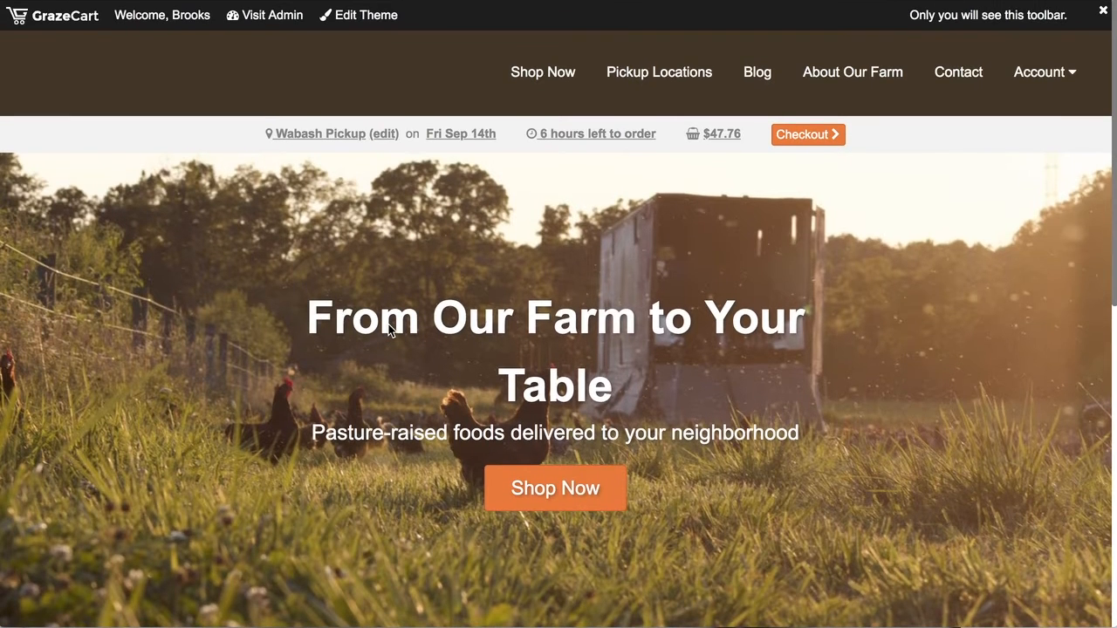
pyautogui.scroll(-7, 391, 329)
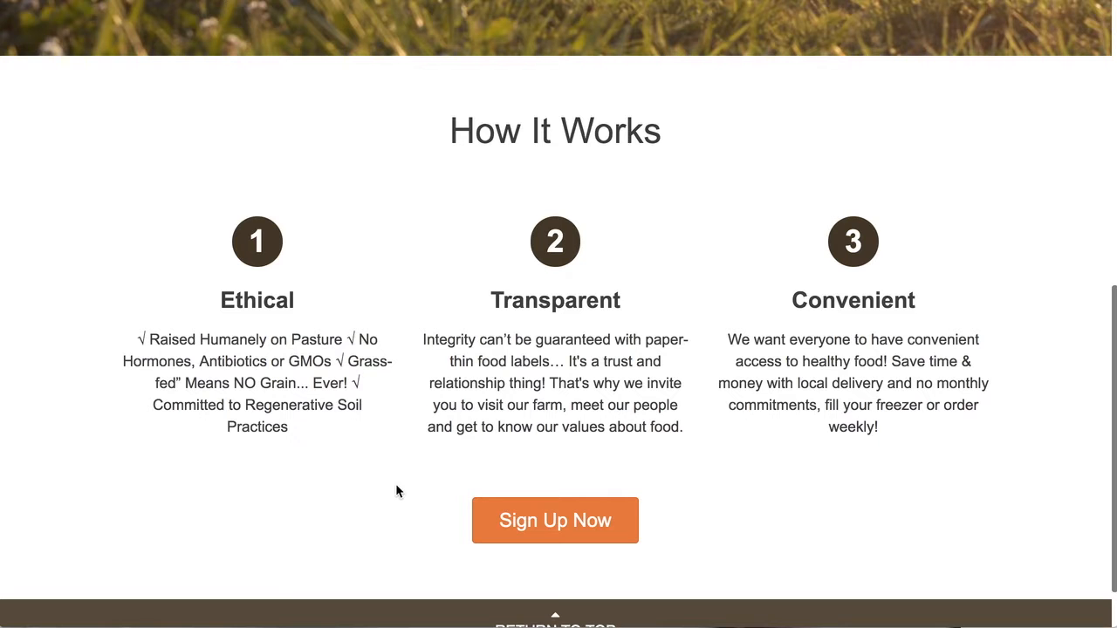
pyautogui.scroll(10, 397, 486)
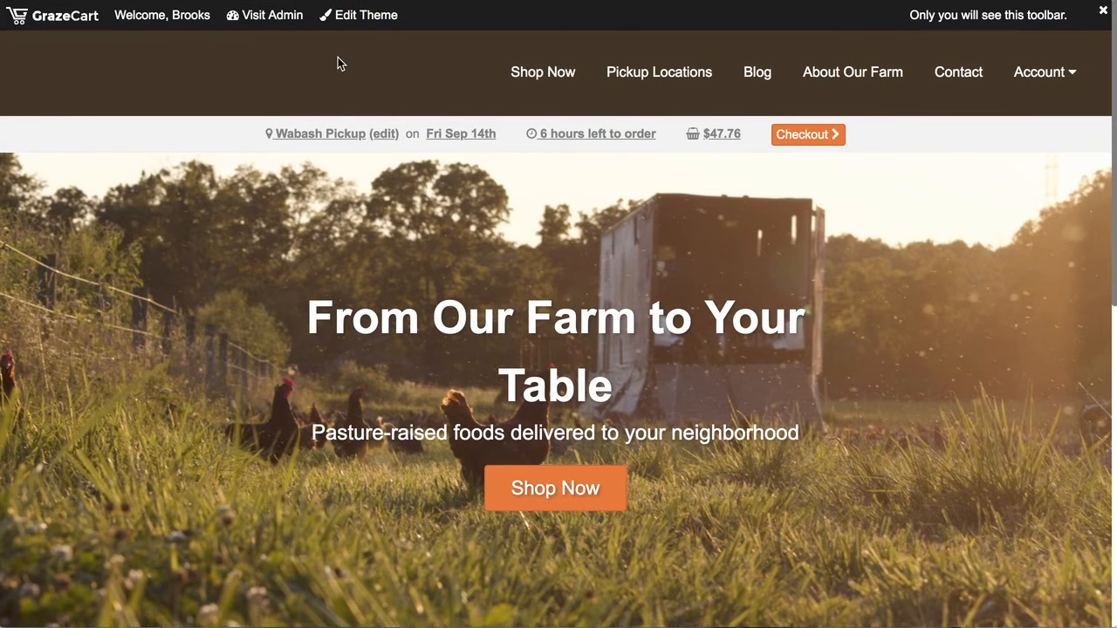
pyautogui.click(357, 16)
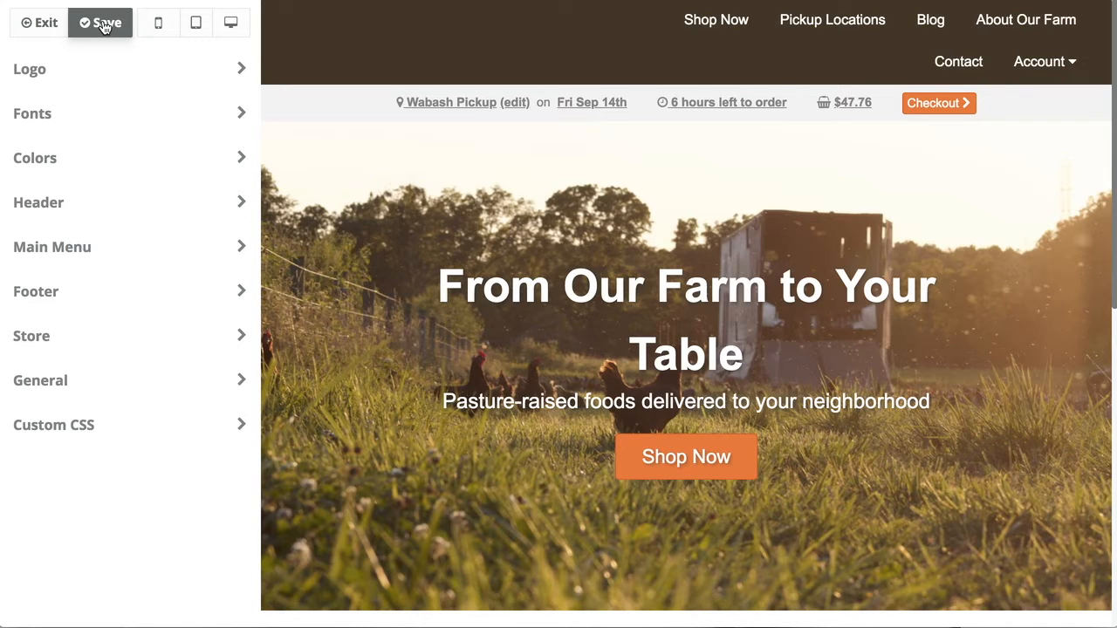
# Preview the storefront at tablet and phone widths, then at full desktop width.
pyautogui.click(230, 23)
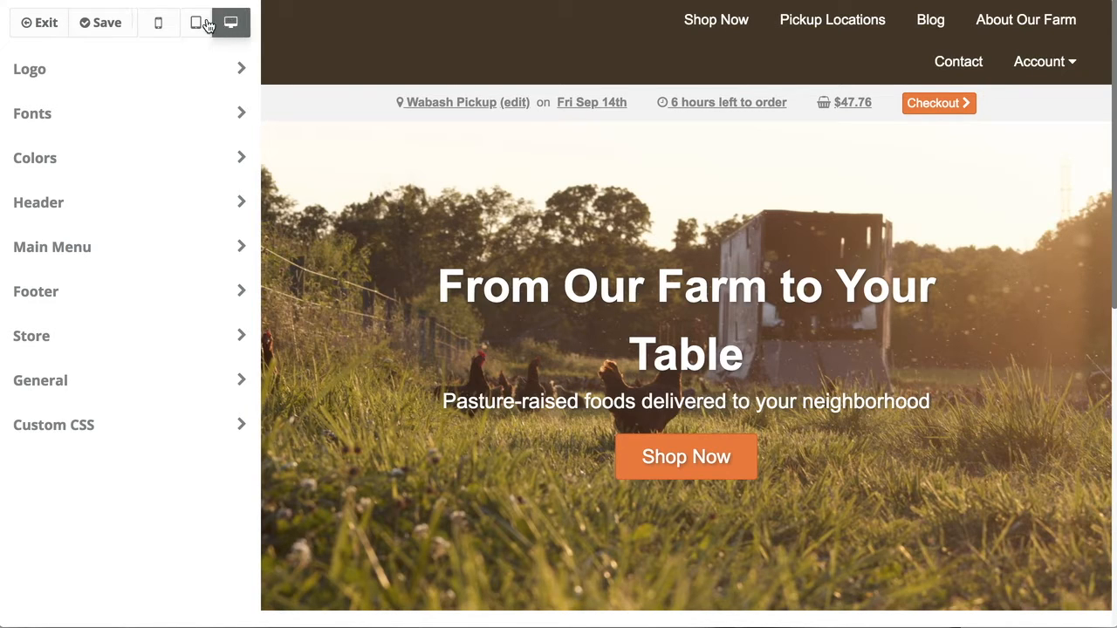
pyautogui.click(197, 24)
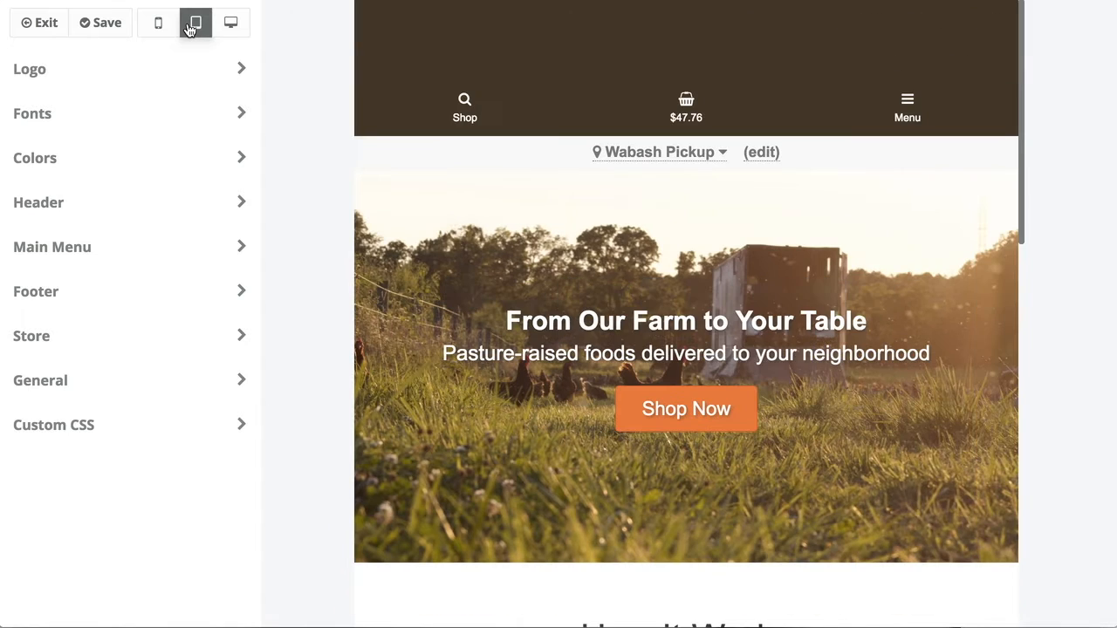
pyautogui.click(158, 24)
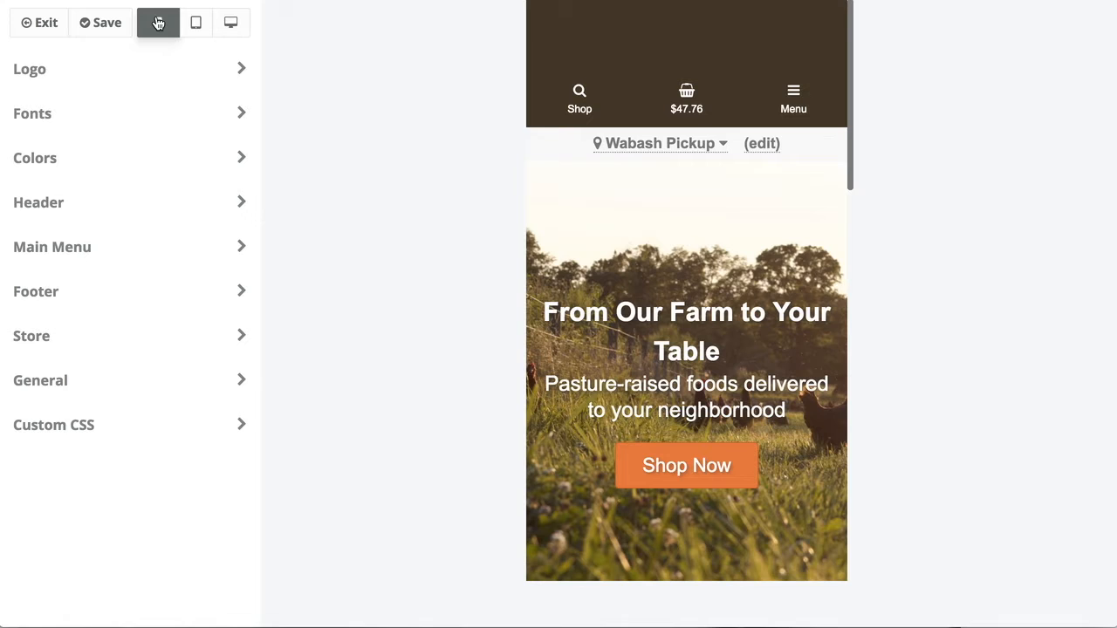
pyautogui.click(230, 25)
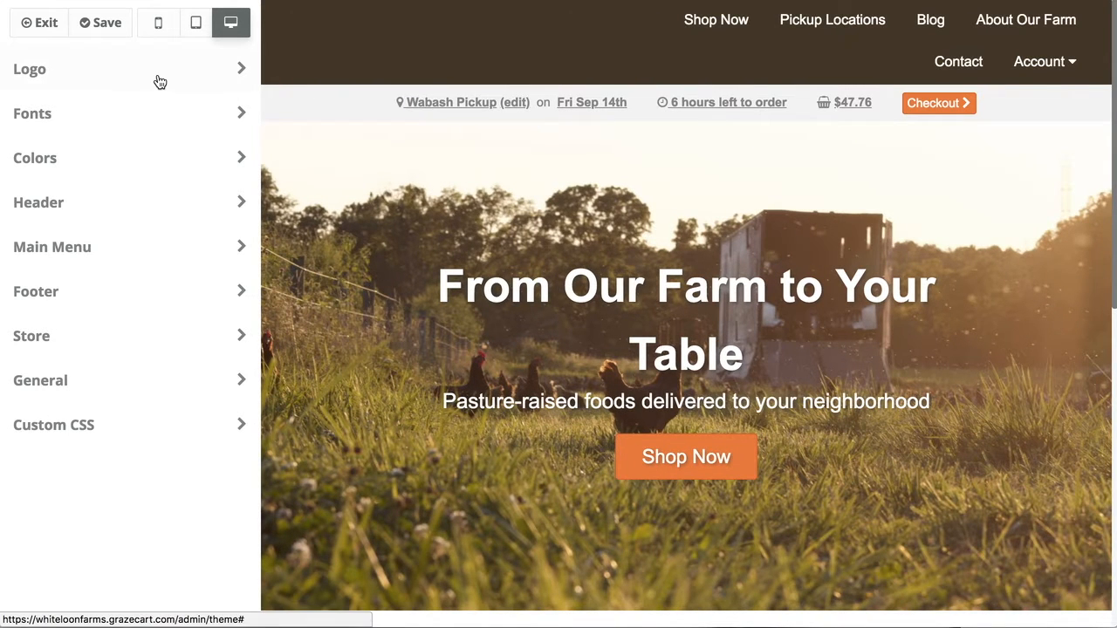
# In Logo settings, choose Logo-(optimized).png from the Photo Browser as the store logo.
pyautogui.click(48, 73)
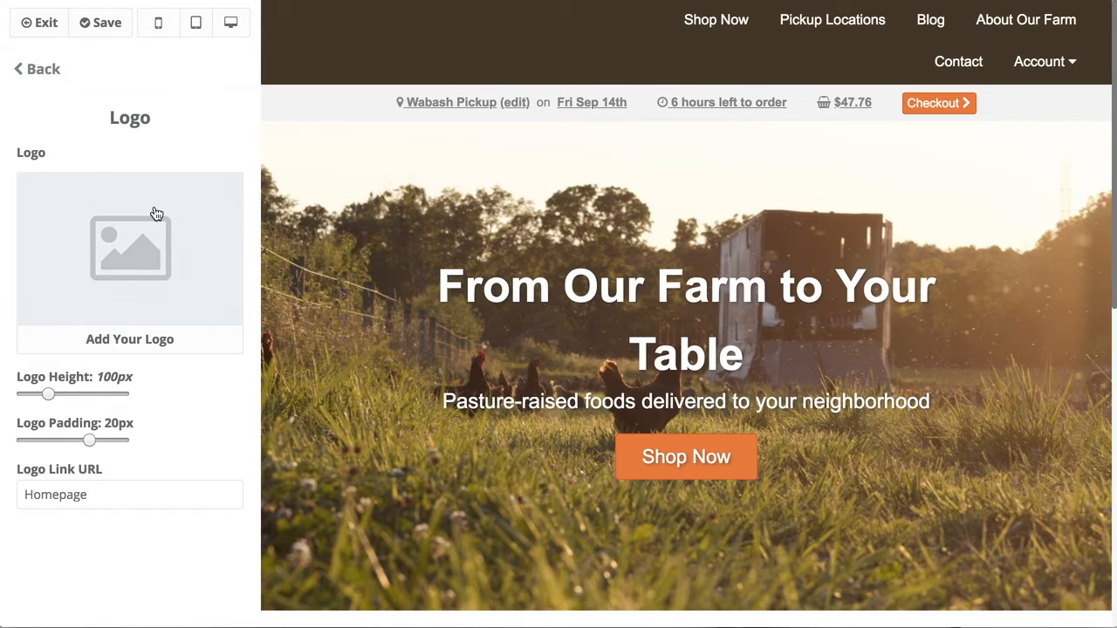
pyautogui.click(137, 289)
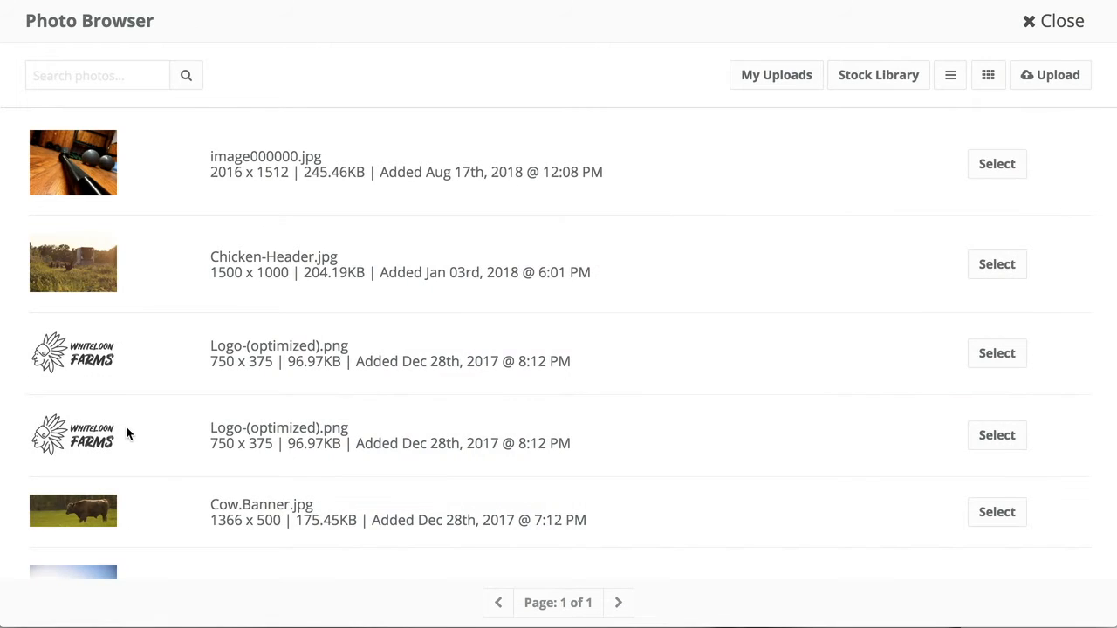
pyautogui.scroll(-2, 127, 428)
pyautogui.scroll(2, 162, 318)
pyautogui.moveTo(341, 361); pyautogui.dragTo(290, 362)
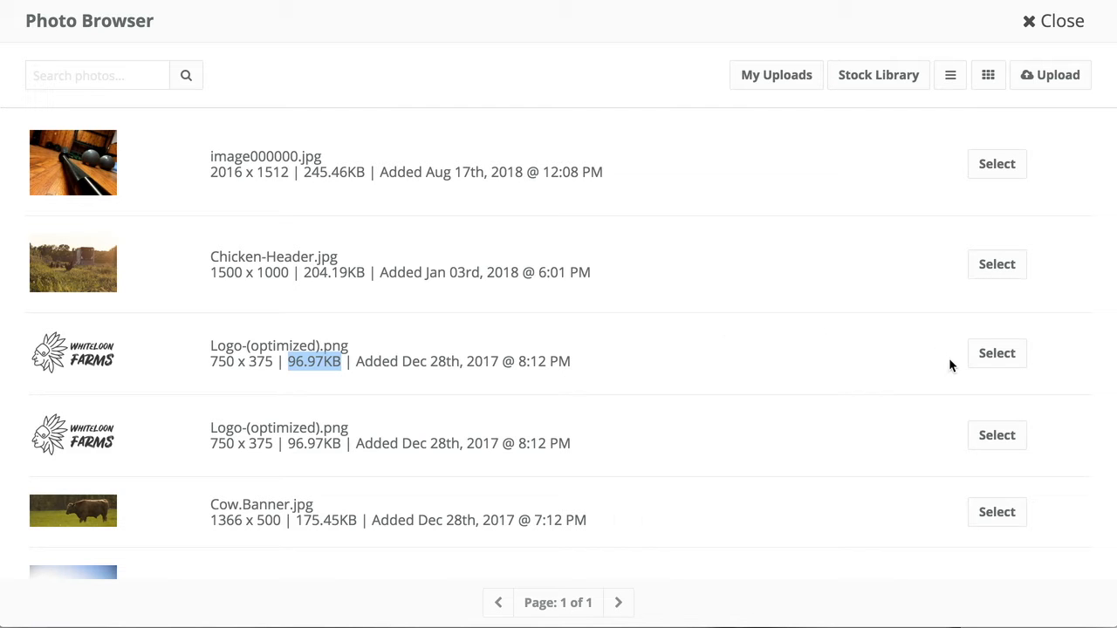
pyautogui.click(997, 354)
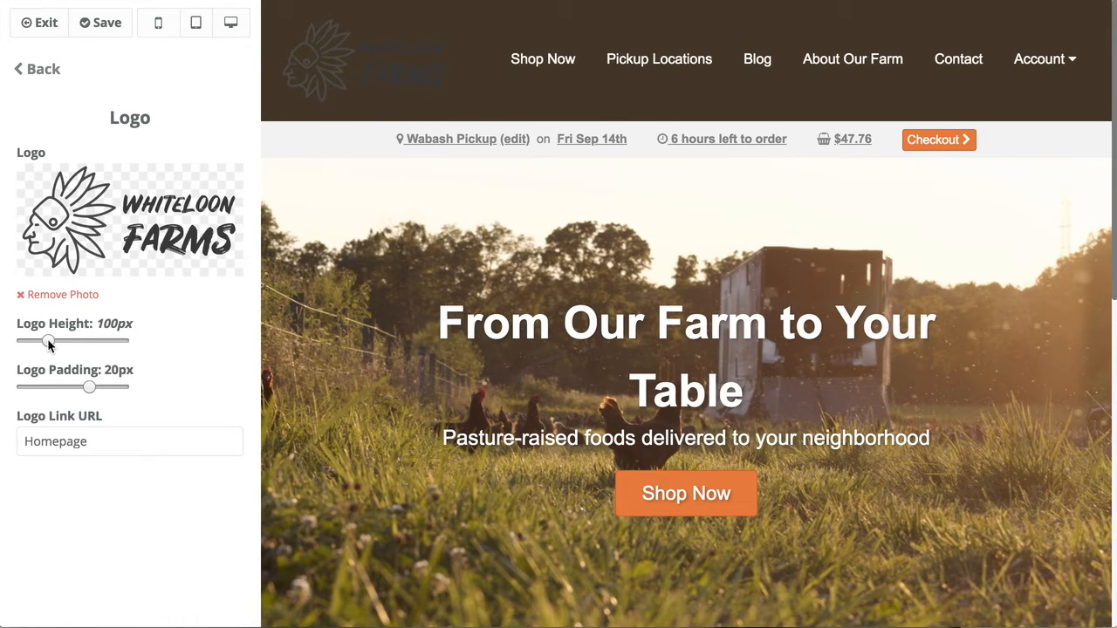
# Increase the header logo height and the padding around it.
pyautogui.moveTo(70, 341); pyautogui.dragTo(75, 341)
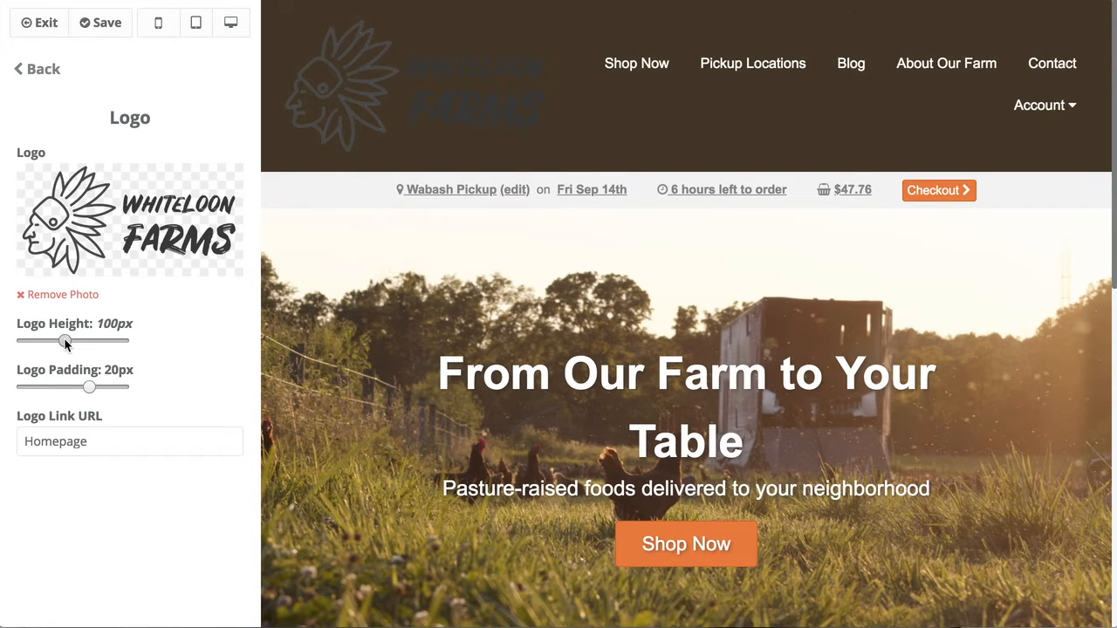
pyautogui.moveTo(63, 342); pyautogui.dragTo(61, 341)
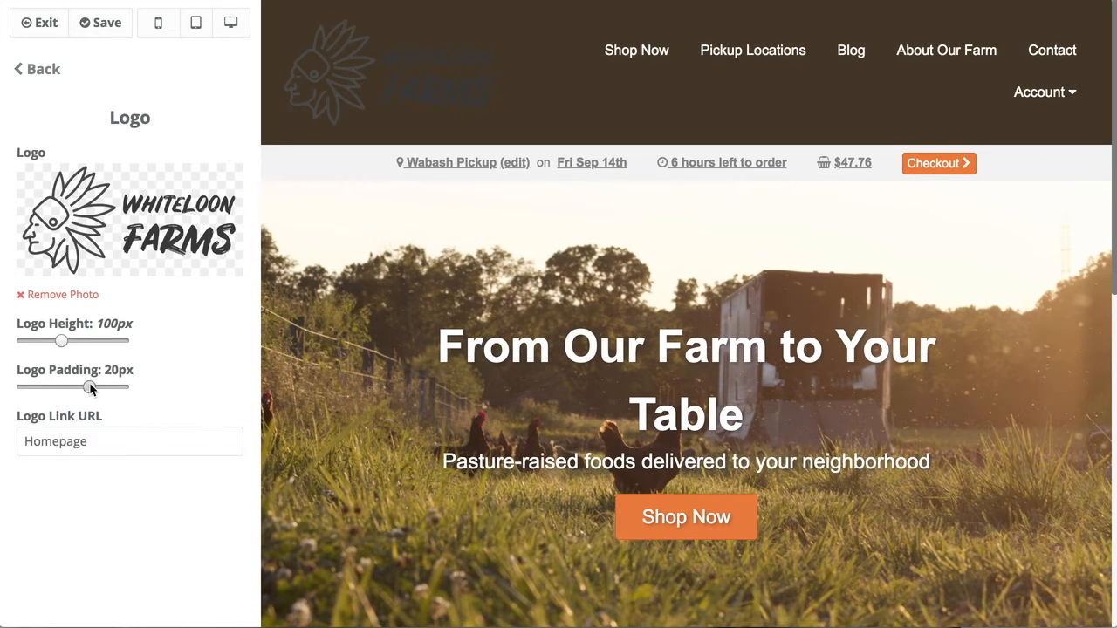
pyautogui.moveTo(105, 386); pyautogui.dragTo(109, 387)
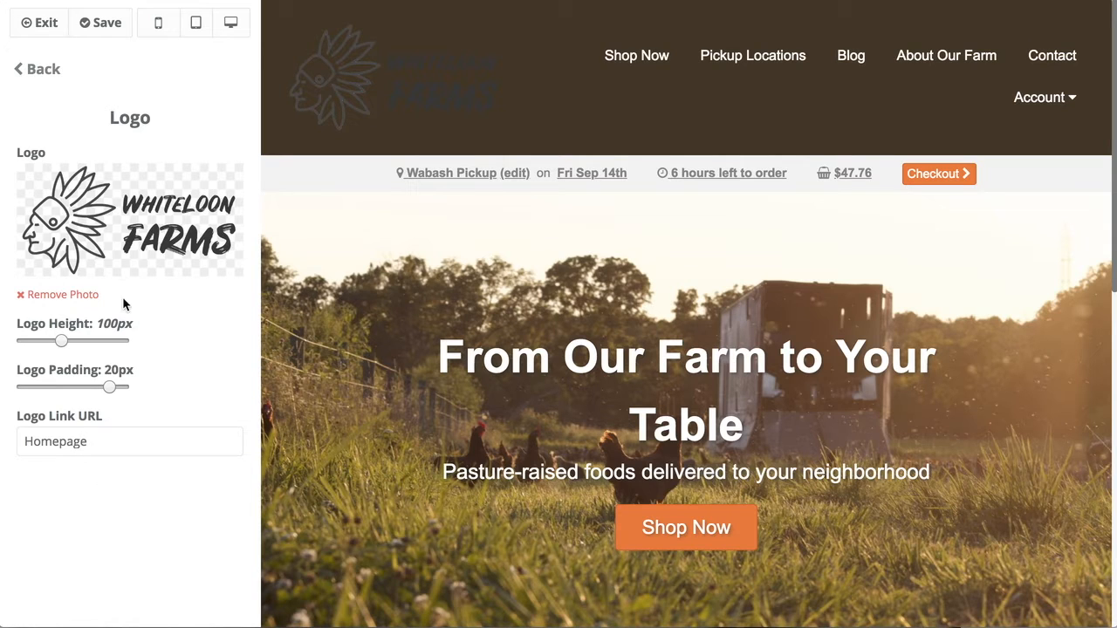
# Keep the Logo Link URL on Homepage after trying Custom URL, then bring up Fonts settings.
pyautogui.click(88, 442)
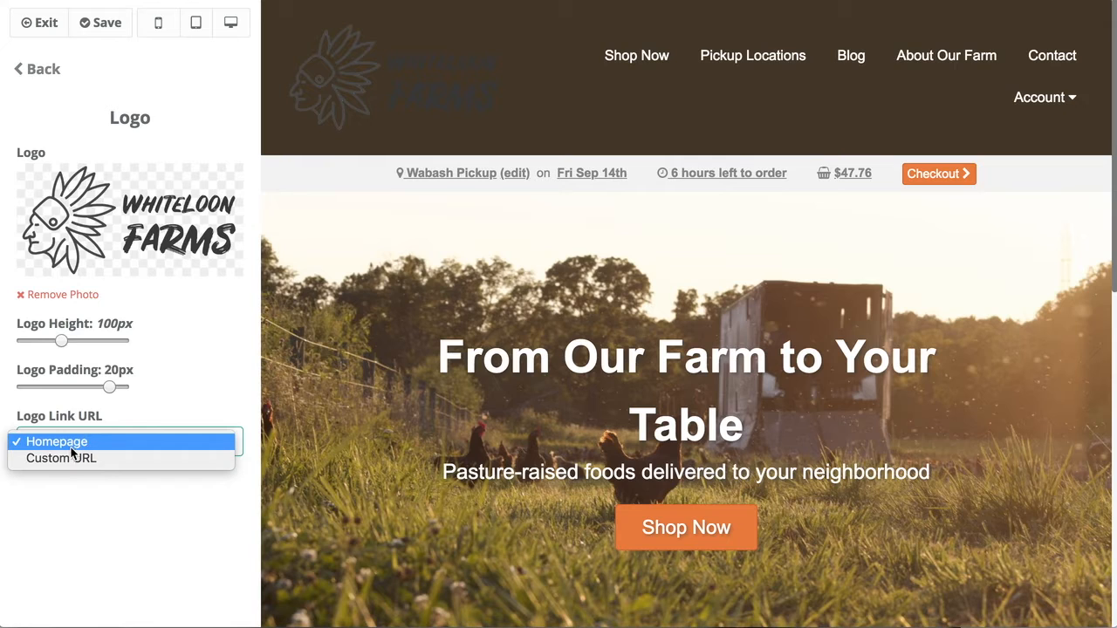
pyautogui.click(52, 446)
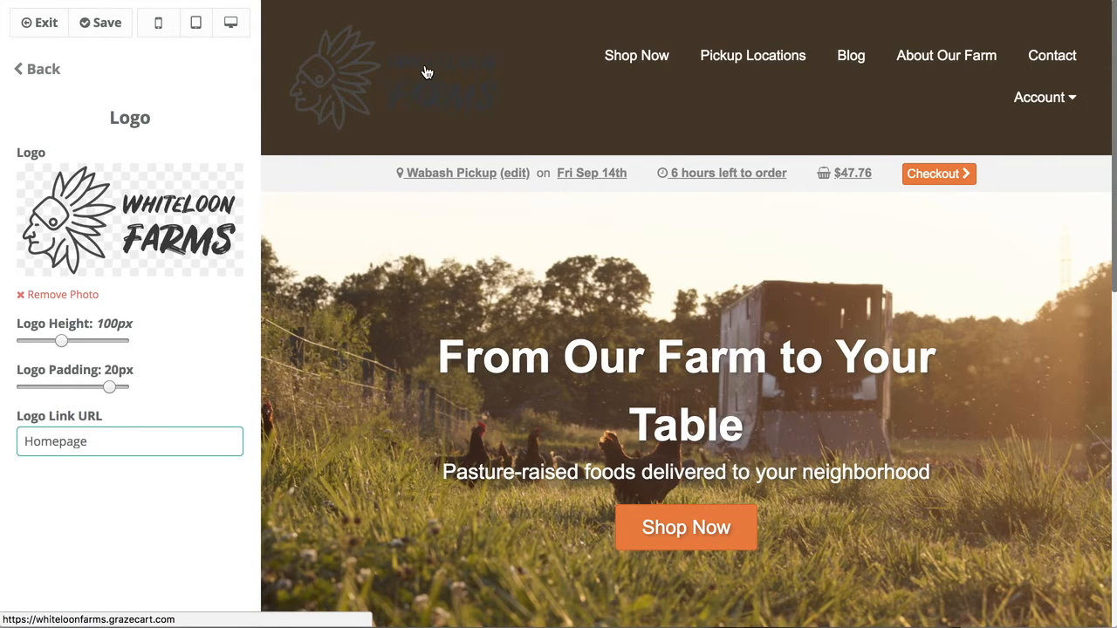
pyautogui.scroll(-5, 531, 419)
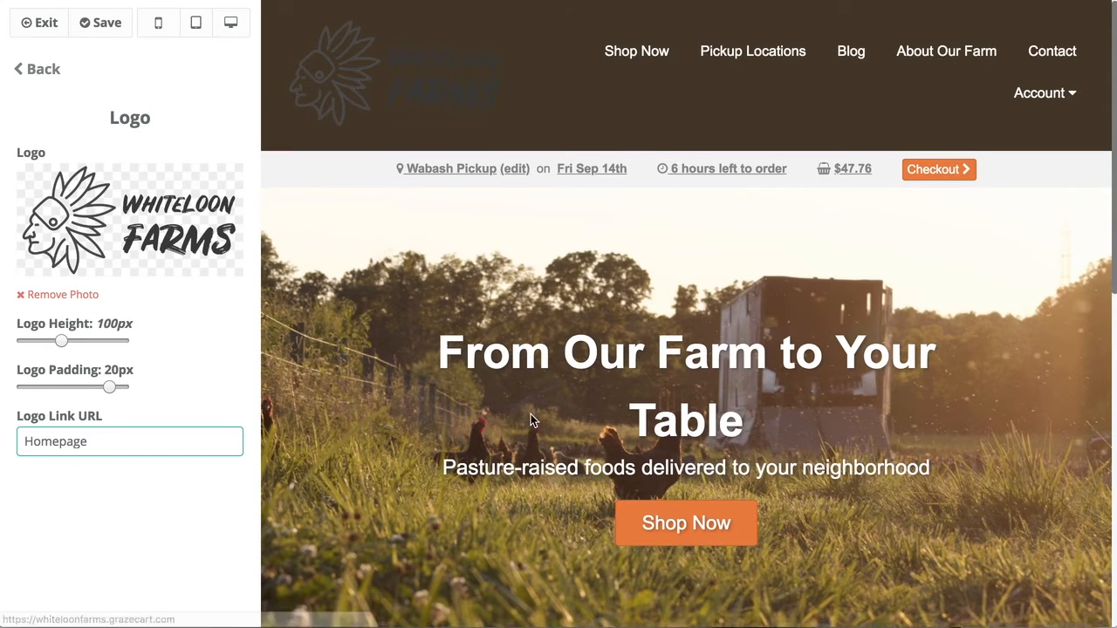
pyautogui.scroll(5, 531, 419)
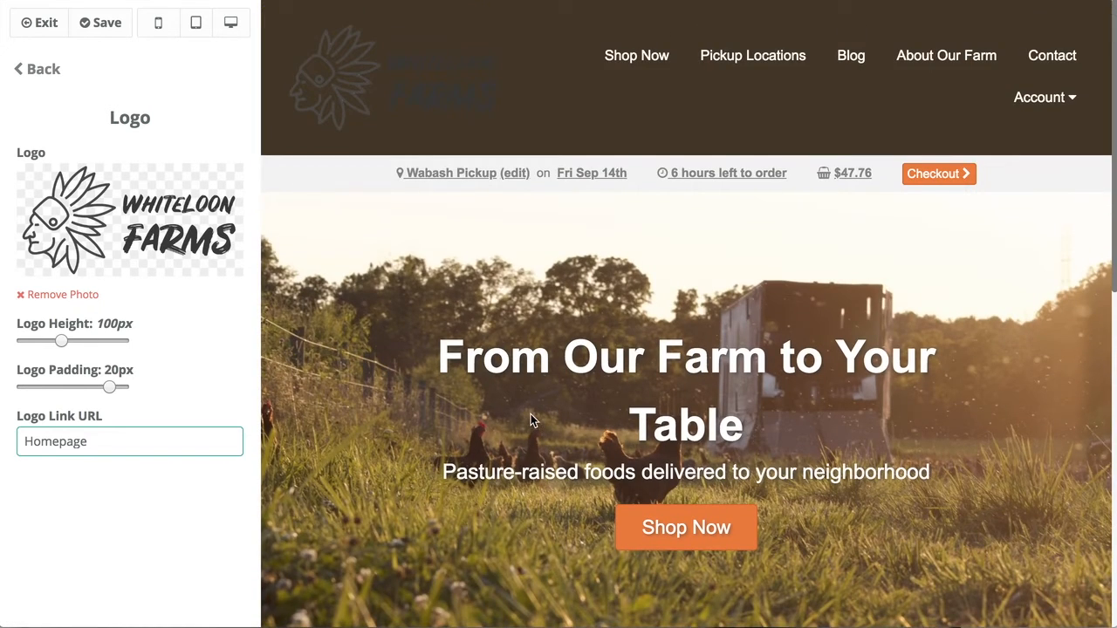
pyautogui.click(105, 442)
pyautogui.click(91, 459)
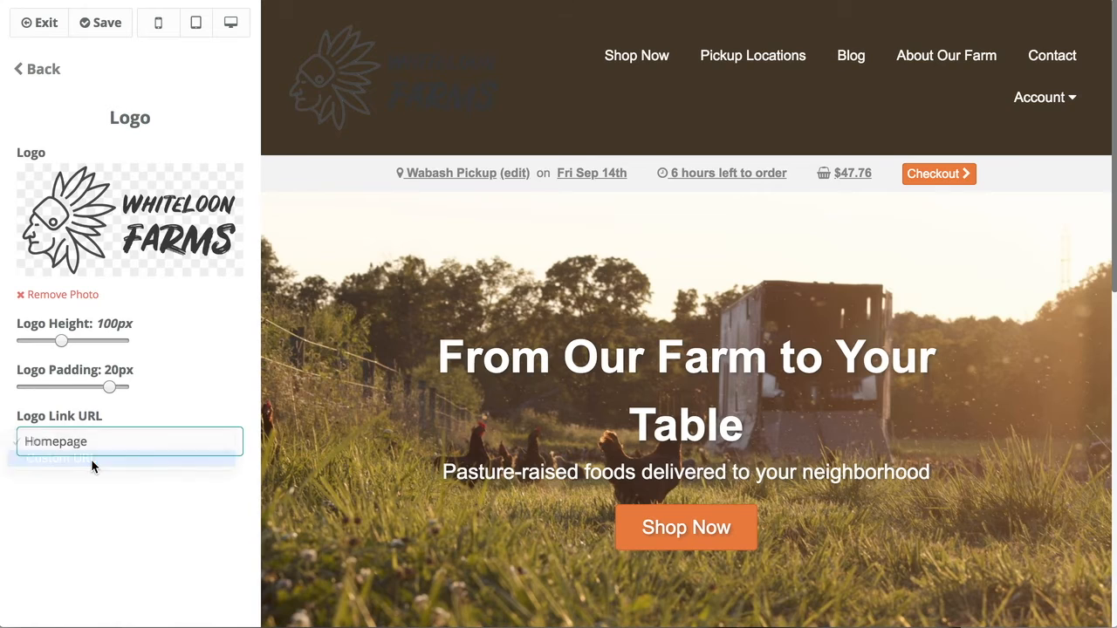
pyautogui.click(75, 510)
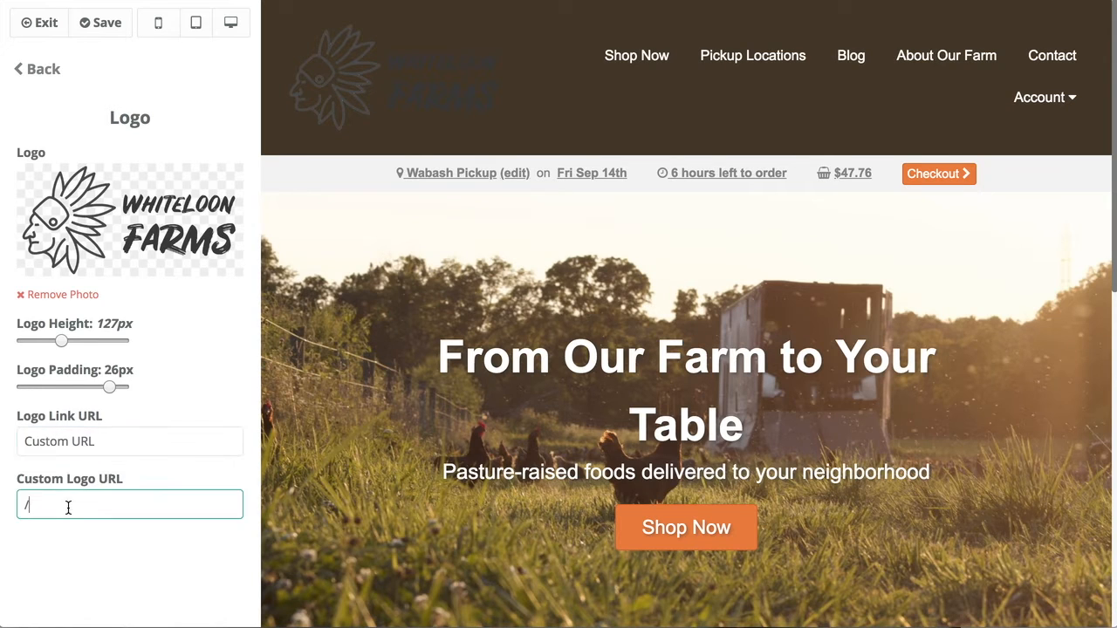
pyautogui.click(101, 440)
pyautogui.click(94, 425)
pyautogui.click(30, 70)
pyautogui.click(42, 113)
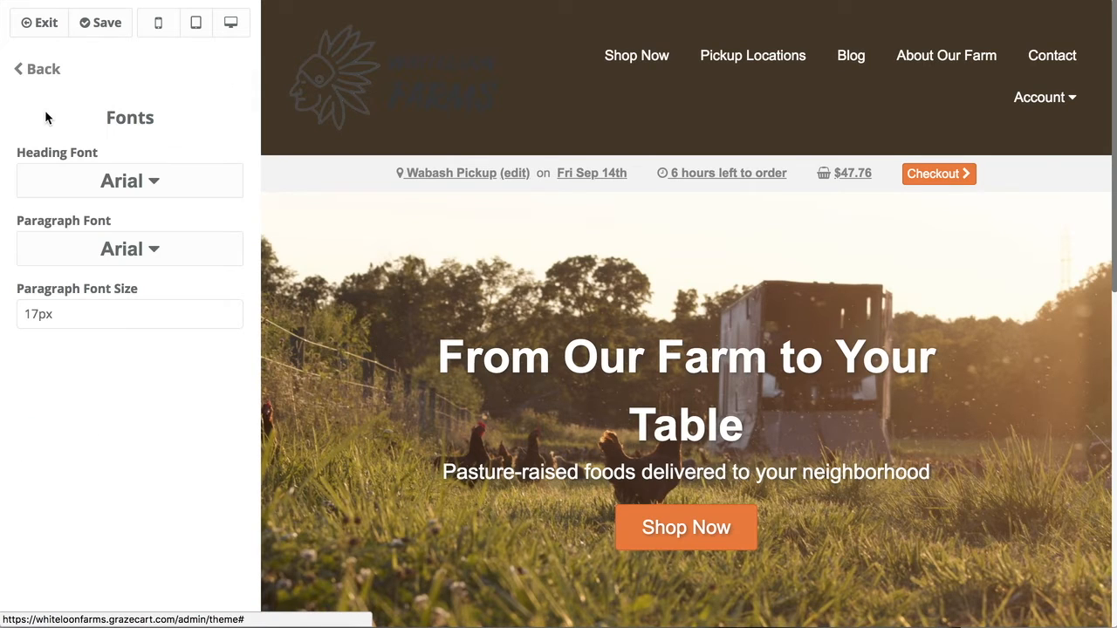
# Set the Heading Font to Bevan.
pyautogui.click(140, 182)
pyautogui.click(141, 182)
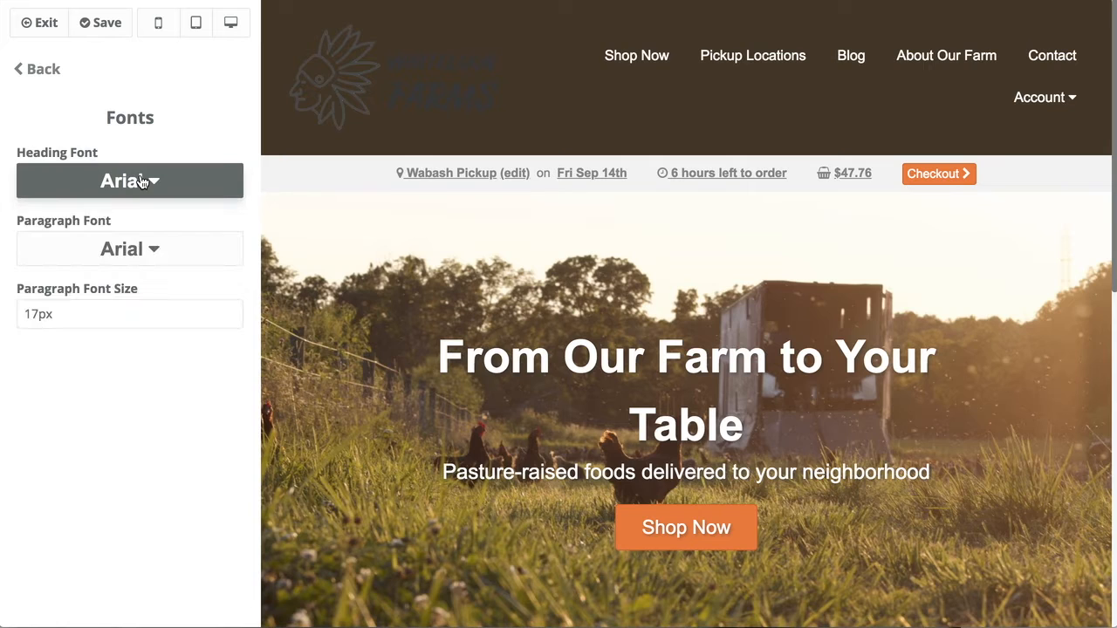
pyautogui.moveTo(438, 358); pyautogui.dragTo(756, 410)
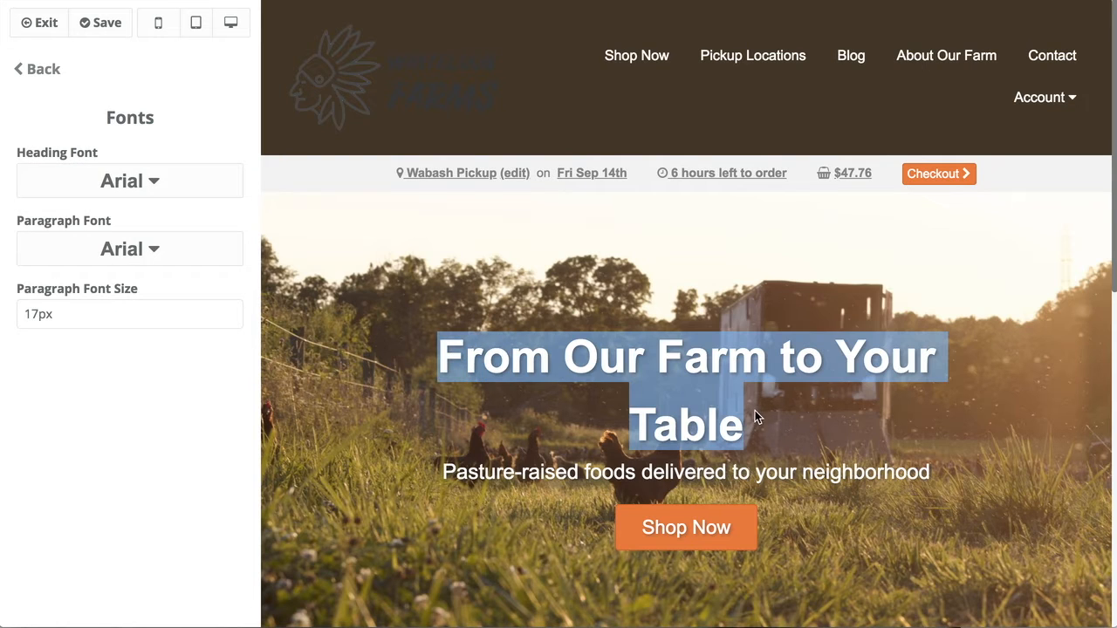
pyautogui.click(408, 358)
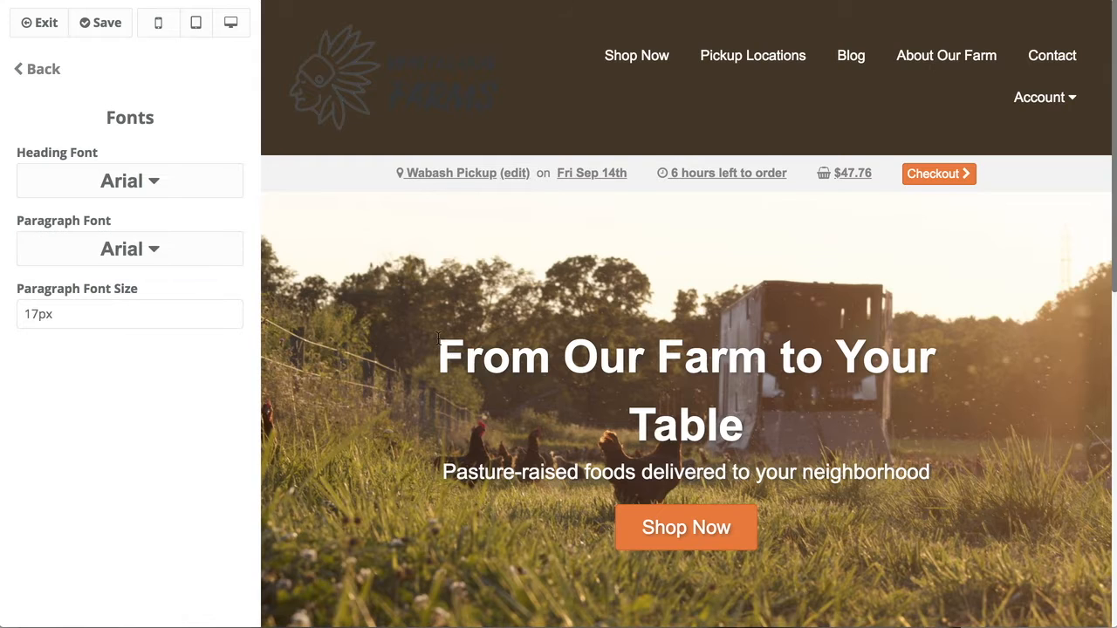
pyautogui.scroll(-3, 438, 337)
pyautogui.scroll(-10, 451, 345)
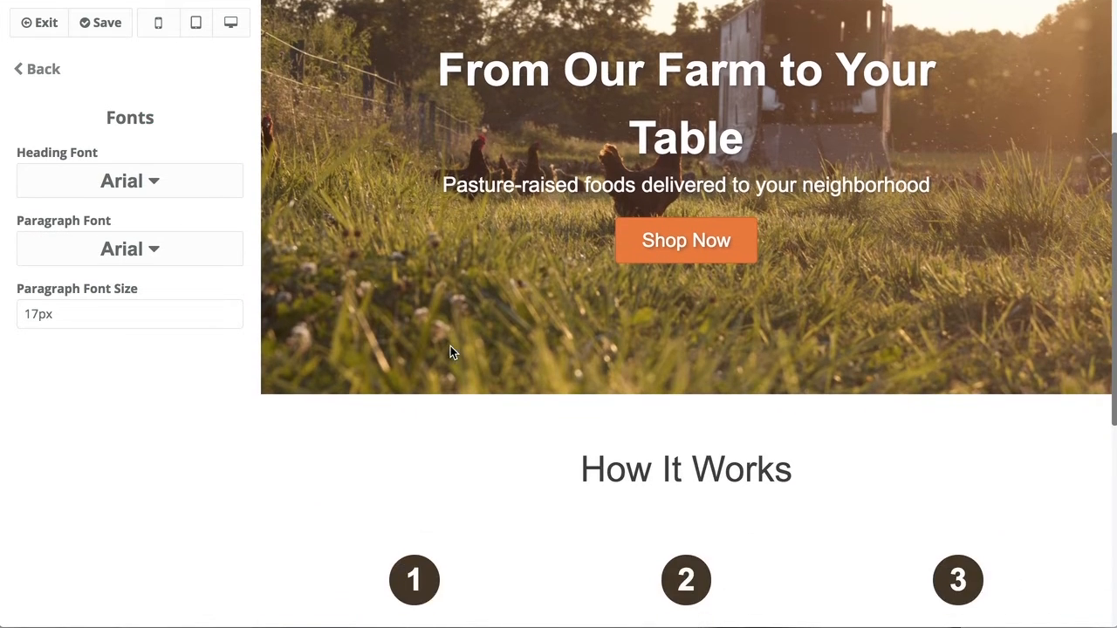
pyautogui.moveTo(433, 380); pyautogui.dragTo(297, 298)
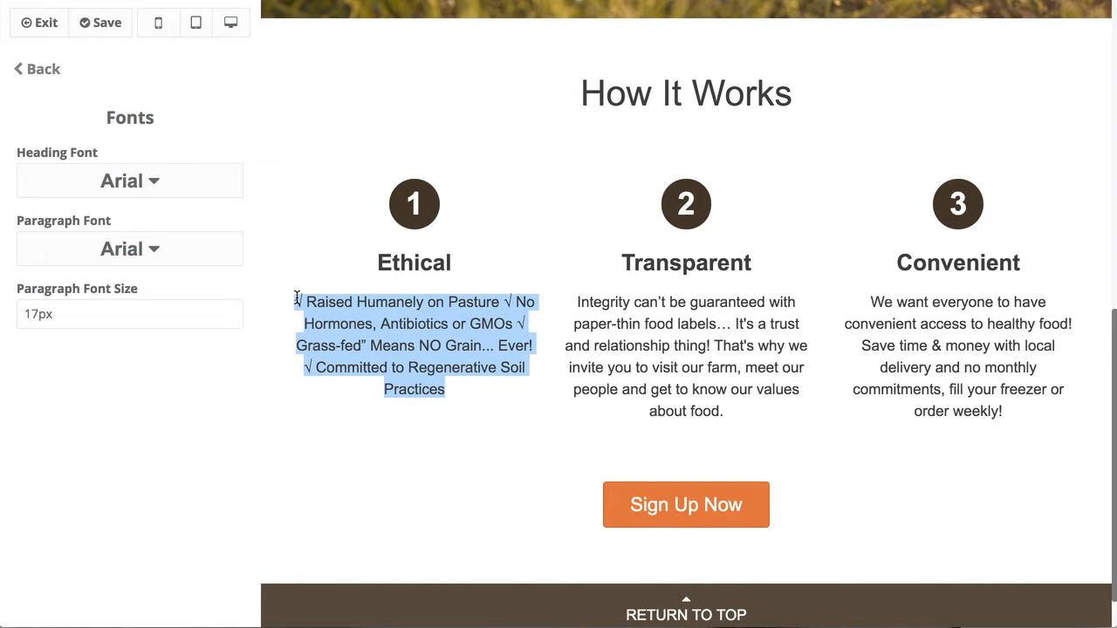
pyautogui.click(279, 230)
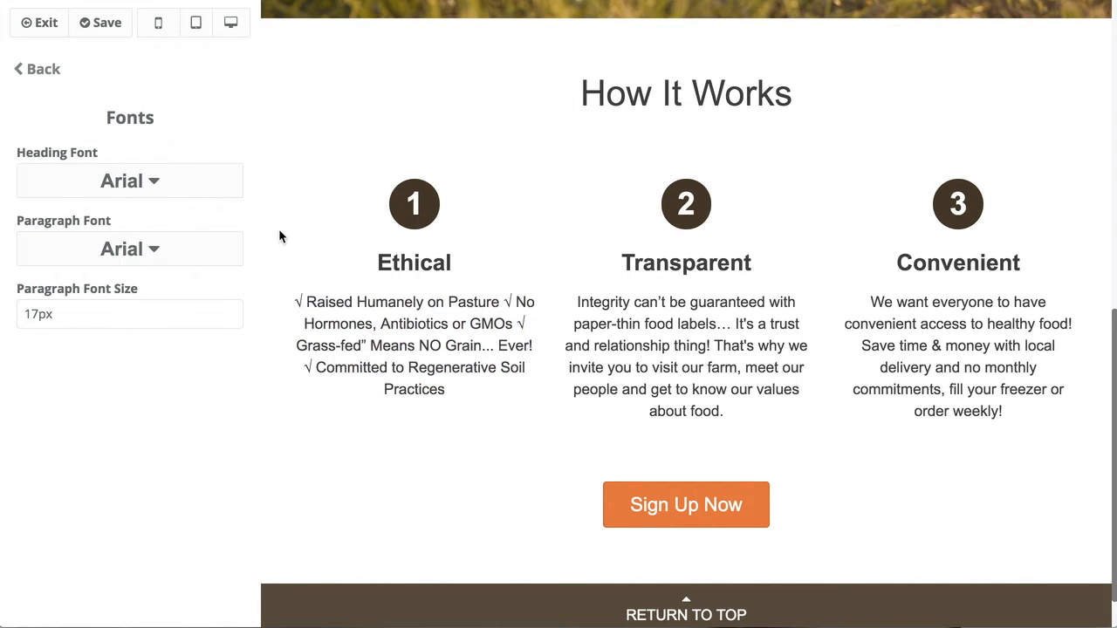
pyautogui.click(165, 199)
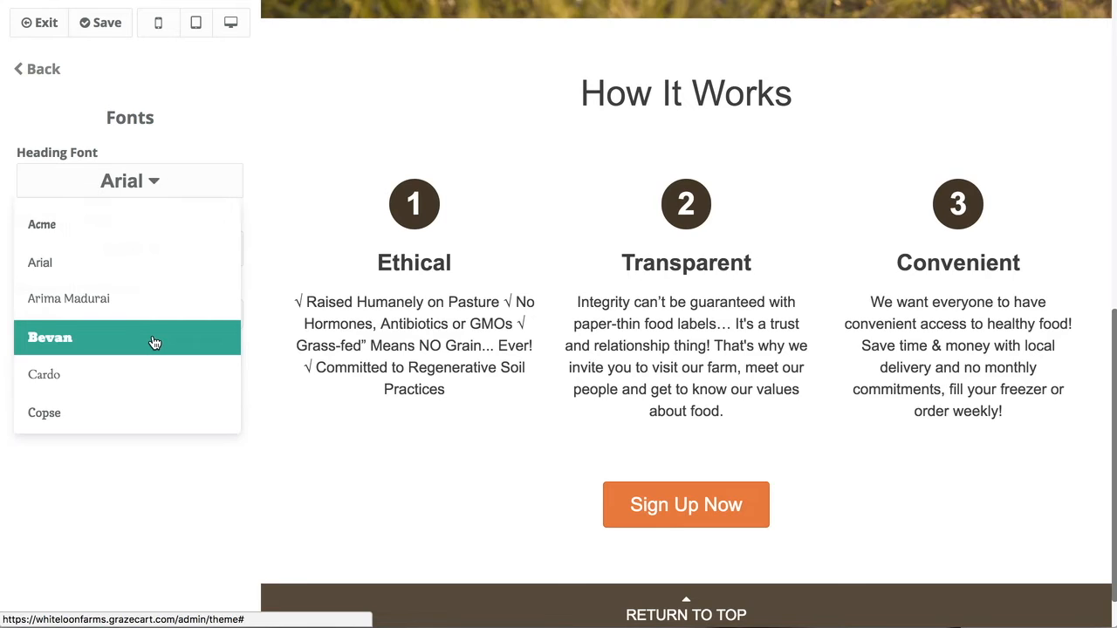
pyautogui.click(155, 337)
# Set the Paragraph Font to Trebuchet MS.
pyautogui.scroll(3, 355, 266)
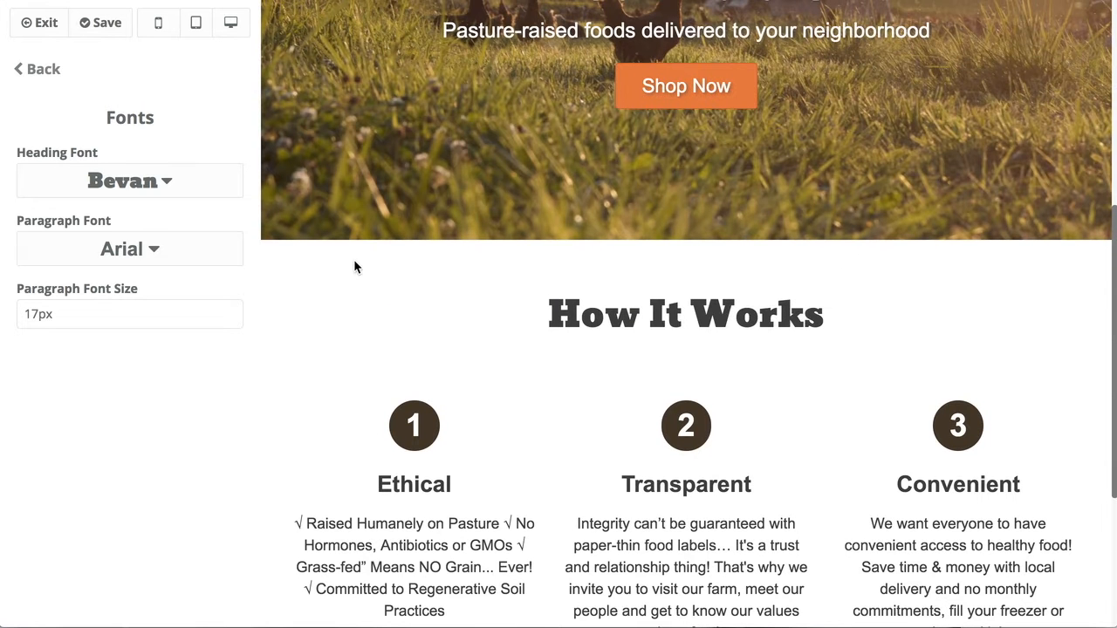
pyautogui.moveTo(550, 314); pyautogui.dragTo(900, 349)
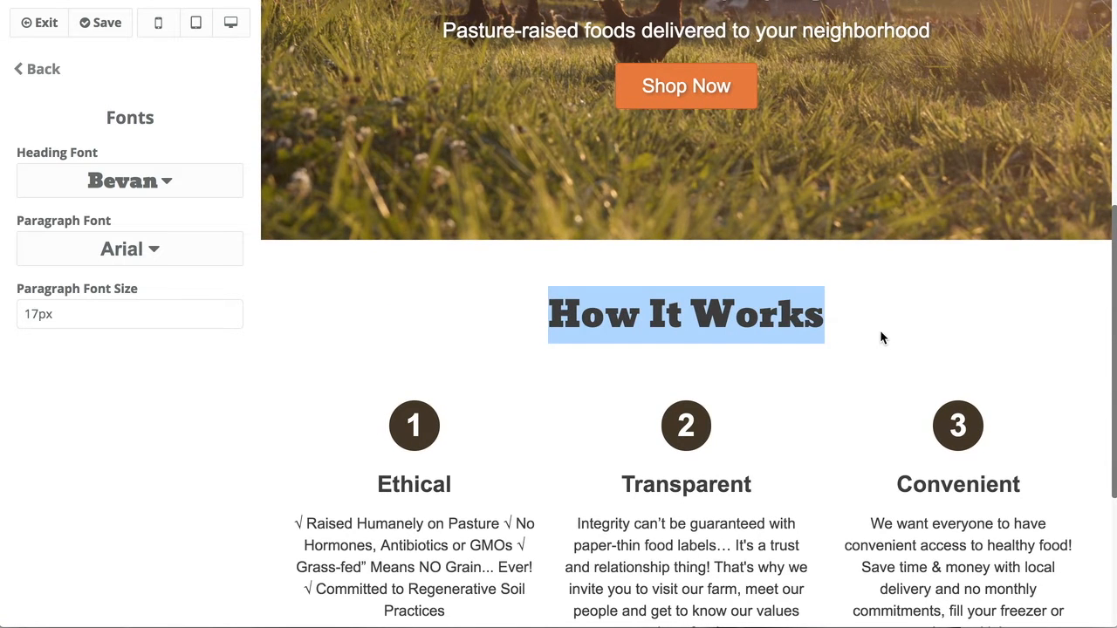
pyautogui.scroll(5, 880, 337)
pyautogui.moveTo(867, 404); pyautogui.dragTo(413, 380)
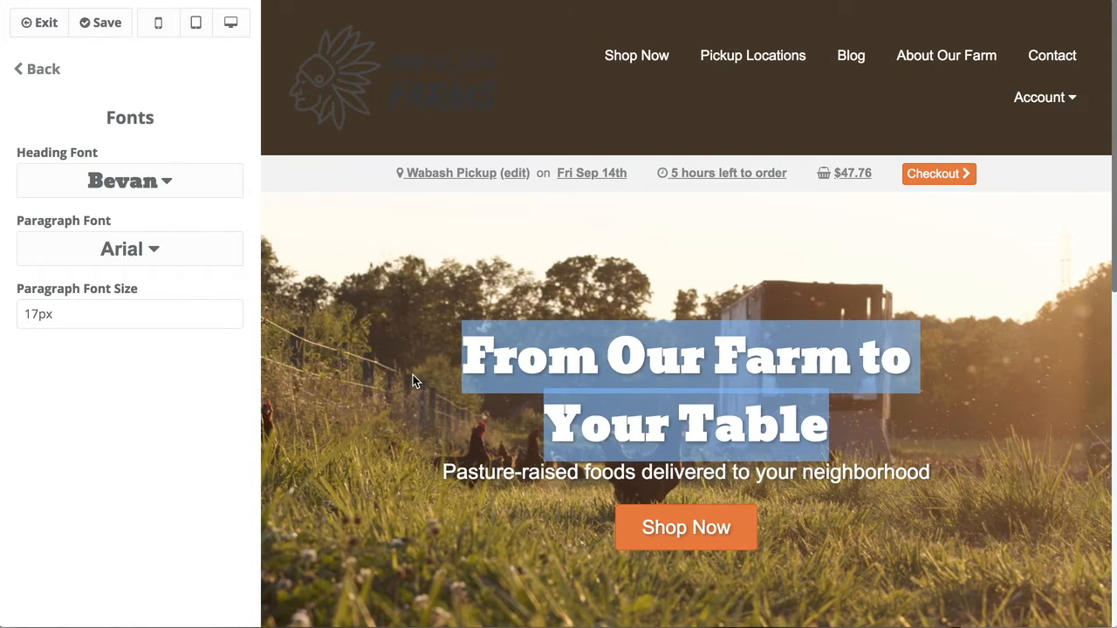
pyautogui.click(129, 248)
pyautogui.scroll(-5, 135, 376)
pyautogui.scroll(-3, 131, 375)
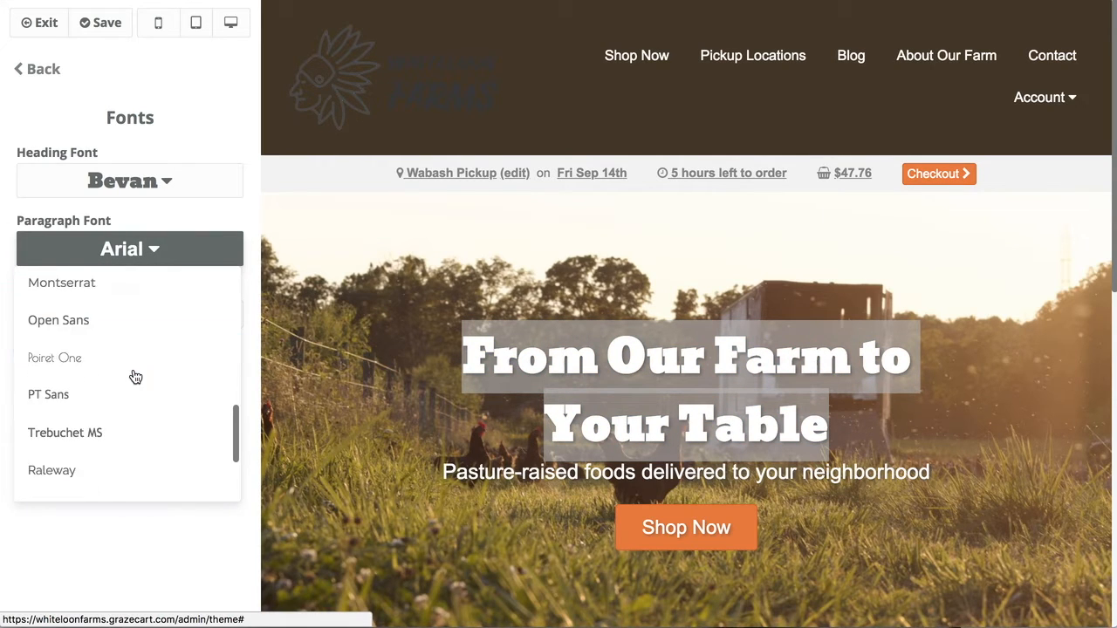
pyautogui.click(119, 425)
# Set the Paragraph Font Size to 20px and return to the theme settings list.
pyautogui.click(403, 412)
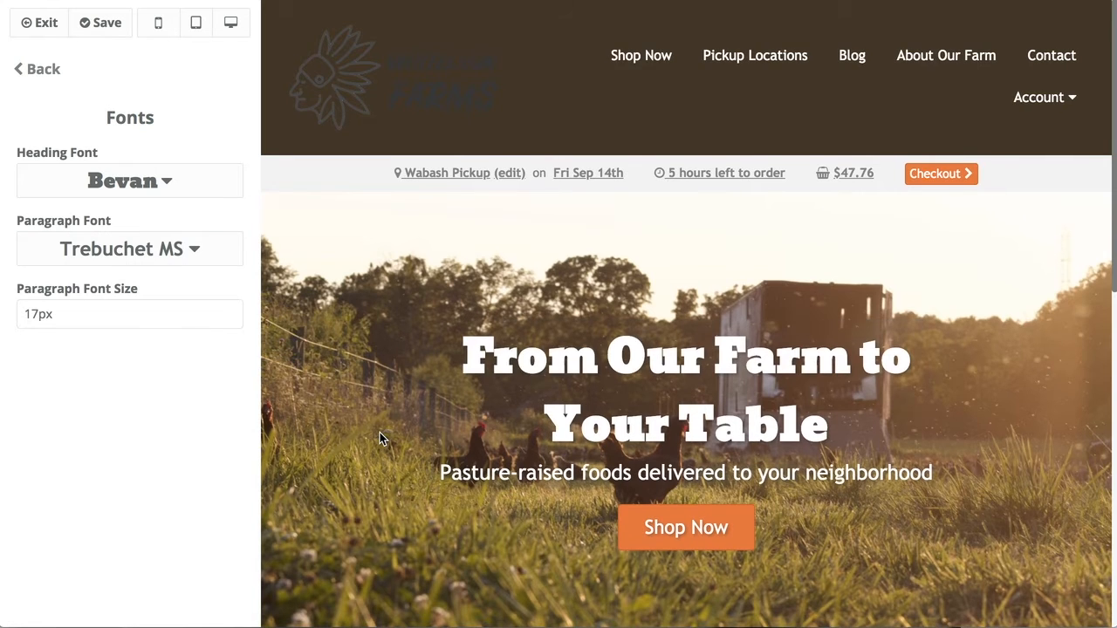
pyautogui.scroll(-5, 380, 432)
pyautogui.scroll(-2, 379, 431)
pyautogui.moveTo(500, 496); pyautogui.dragTo(309, 408)
pyautogui.click(160, 312)
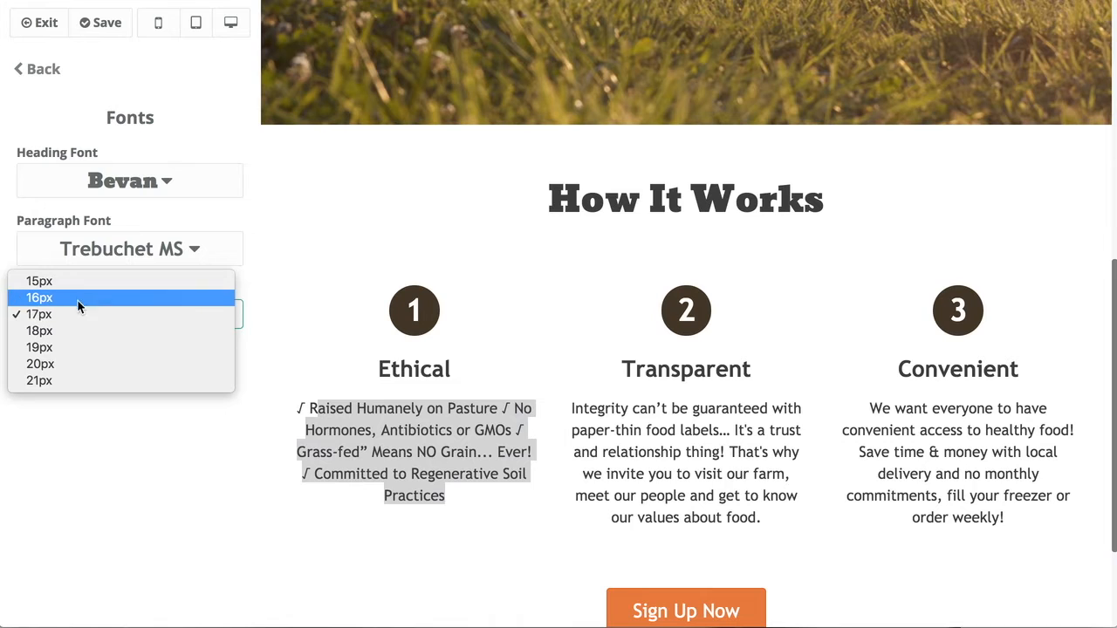
pyautogui.click(95, 347)
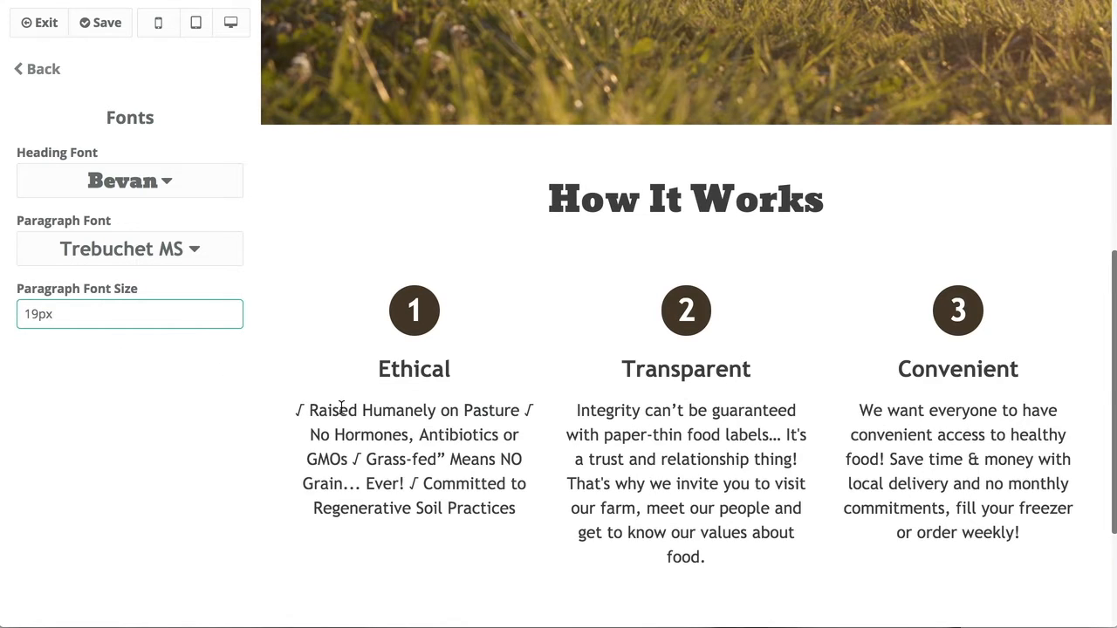
pyautogui.click(172, 307)
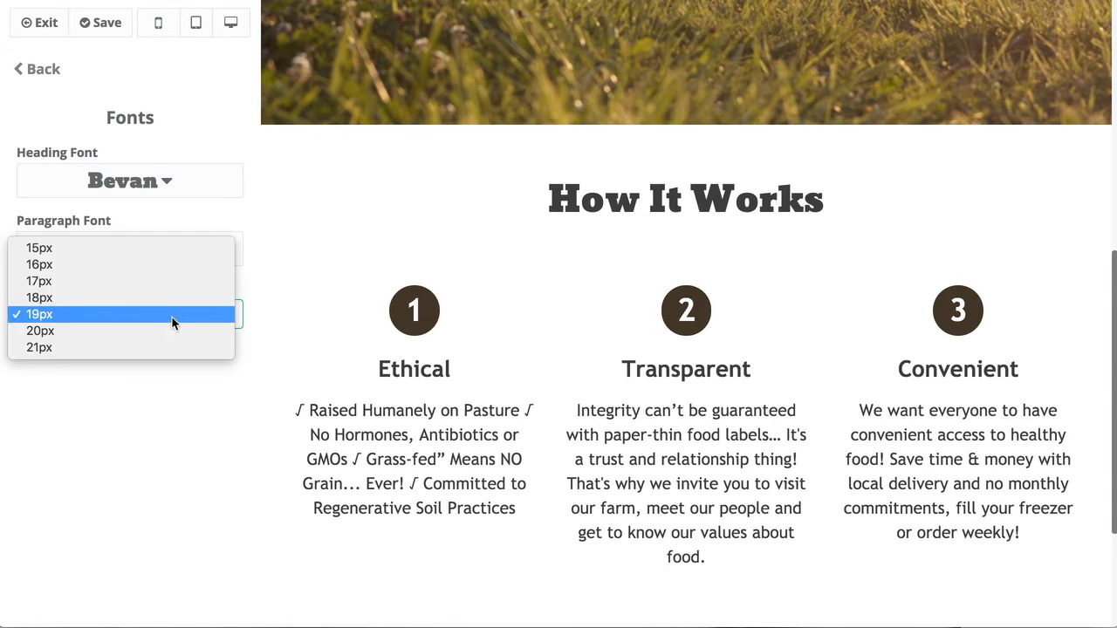
pyautogui.click(123, 336)
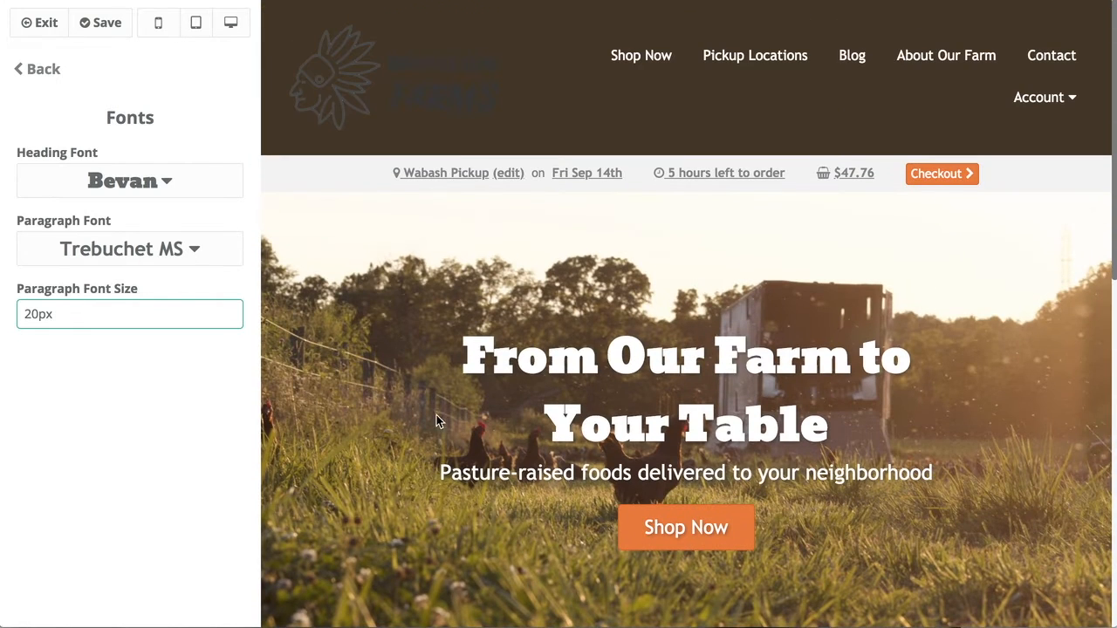
pyautogui.click(28, 69)
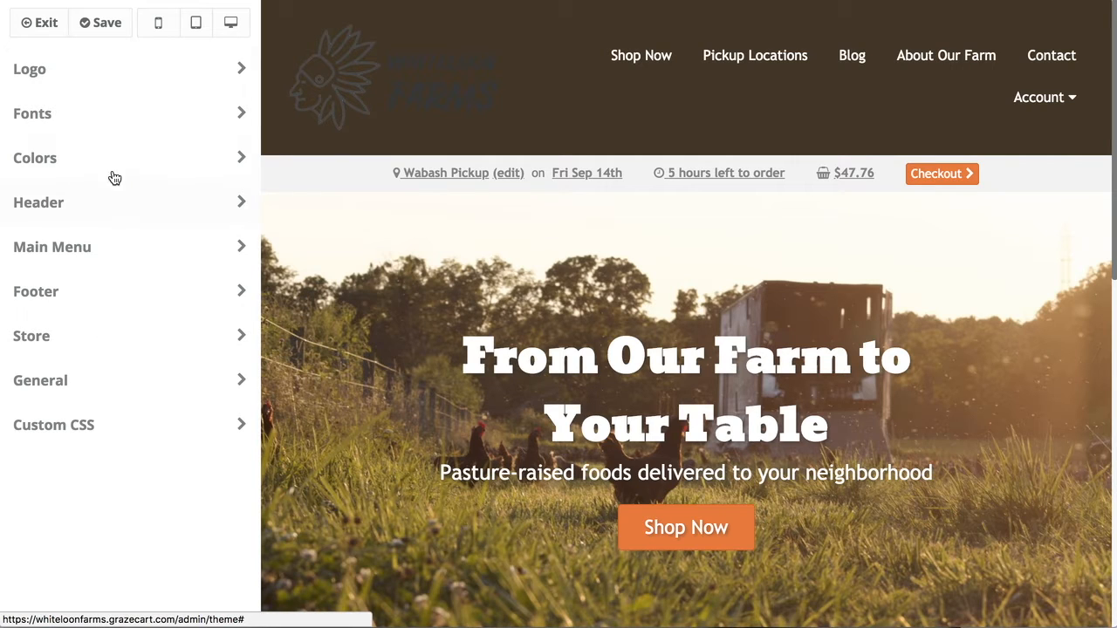
# In Colors, set the Brand Color to light orange #ffb54c.
pyautogui.click(88, 164)
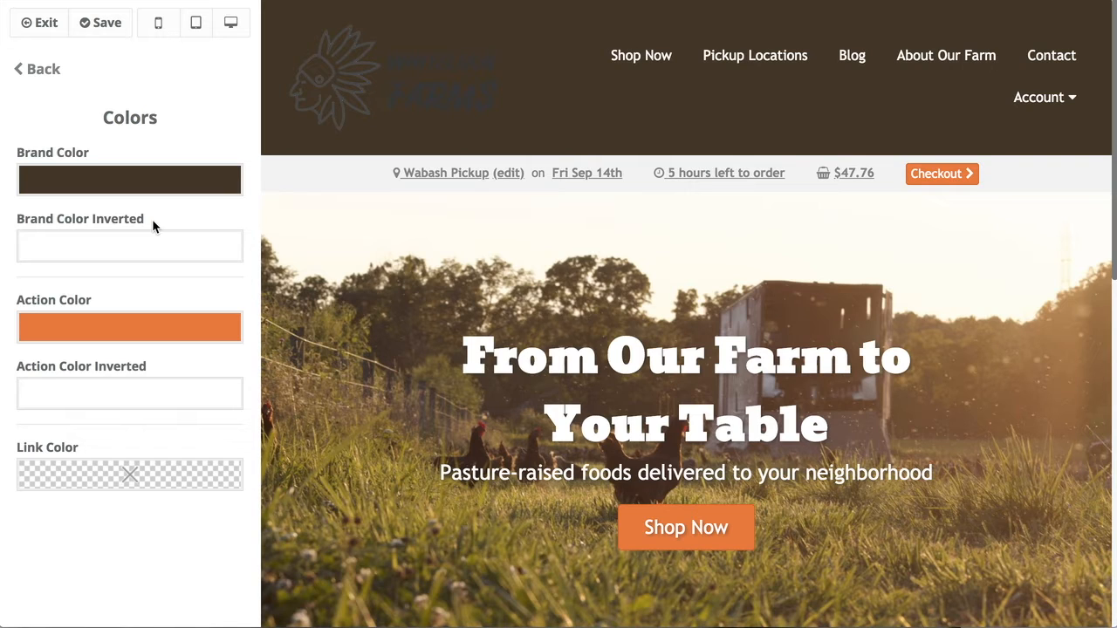
pyautogui.click(165, 182)
pyautogui.moveTo(194, 275)
pyautogui.mouseDown()
pyautogui.moveTo(143, 305)
pyautogui.moveTo(142, 224)
pyautogui.moveTo(124, 199)
pyautogui.mouseUp()
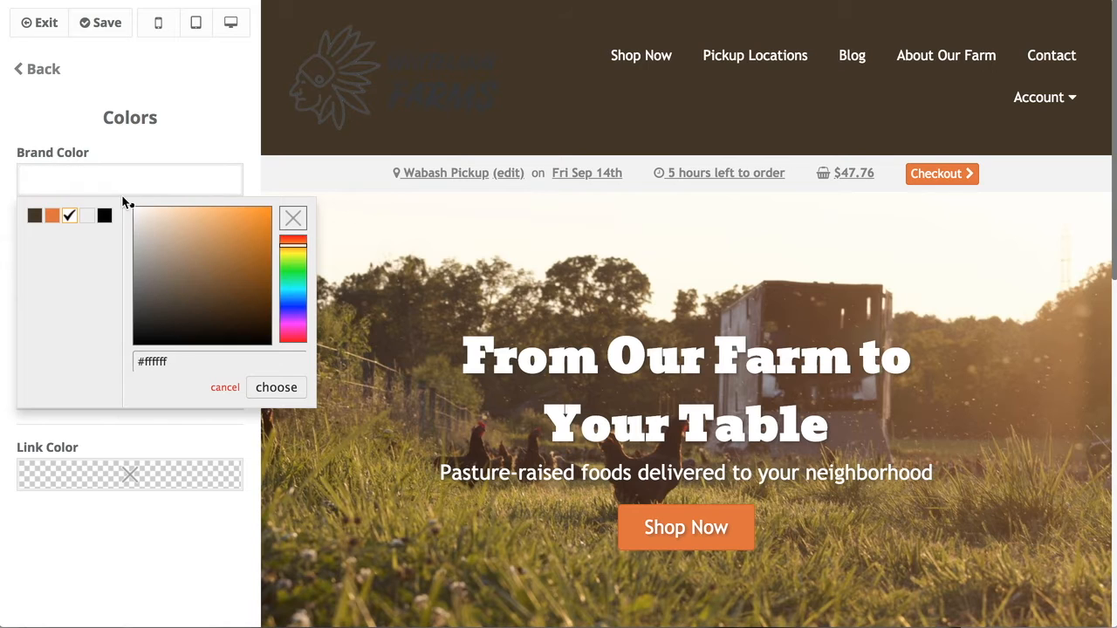
pyautogui.click(288, 388)
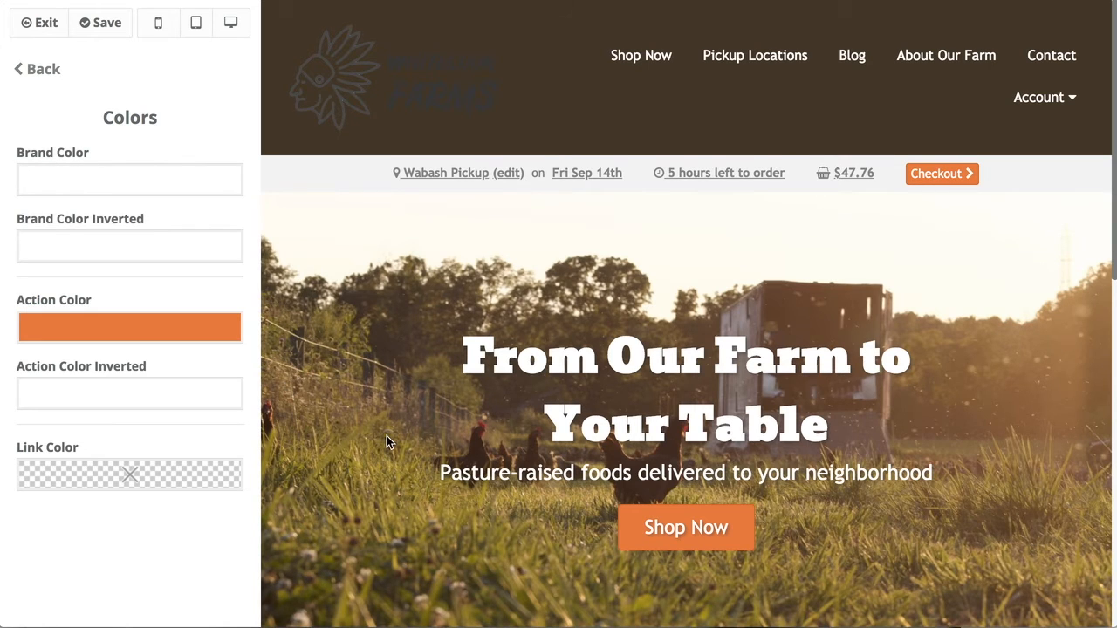
pyautogui.scroll(-9, 387, 435)
pyautogui.scroll(2, 387, 428)
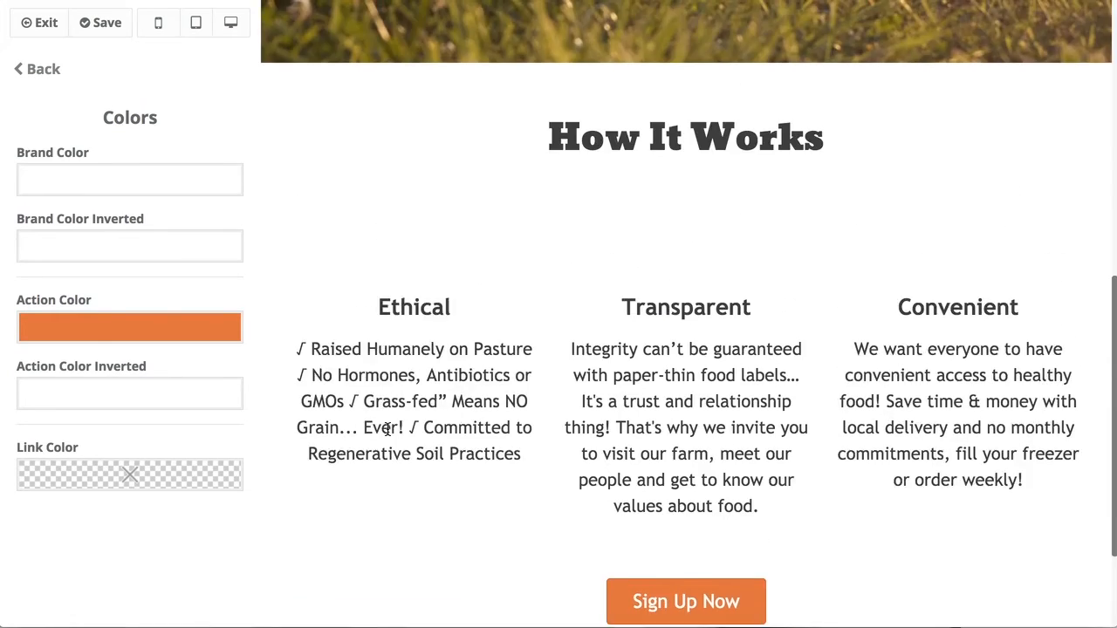
pyautogui.scroll(1, 386, 428)
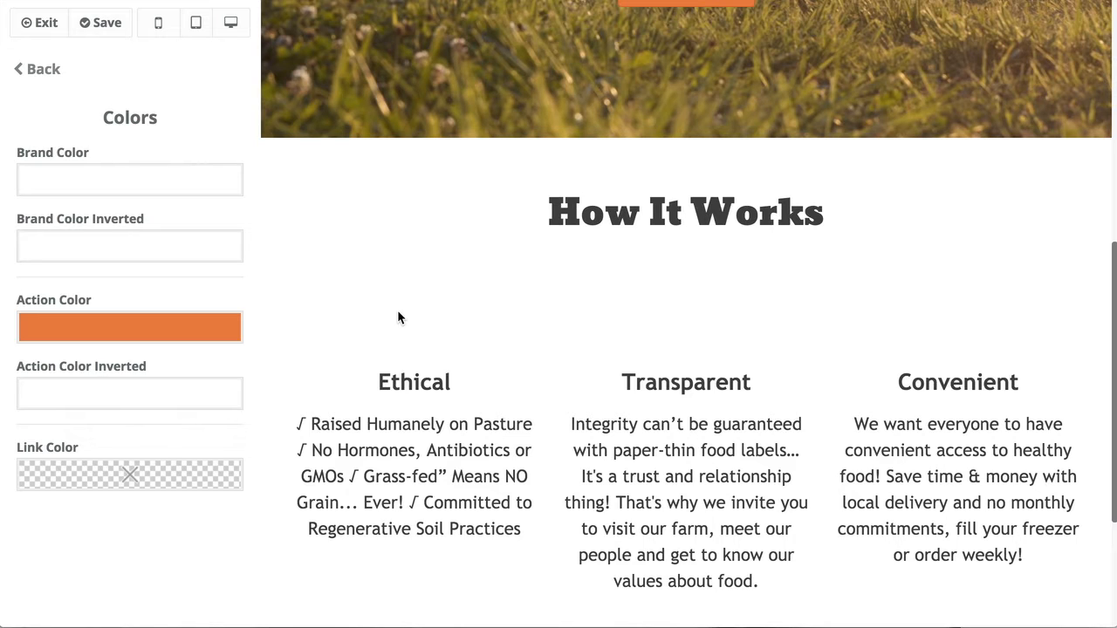
pyautogui.click(186, 186)
pyautogui.moveTo(198, 277); pyautogui.dragTo(231, 189)
pyautogui.moveTo(287, 248)
pyautogui.mouseDown()
pyautogui.moveTo(293, 278)
pyautogui.moveTo(290, 252)
pyautogui.mouseUp()
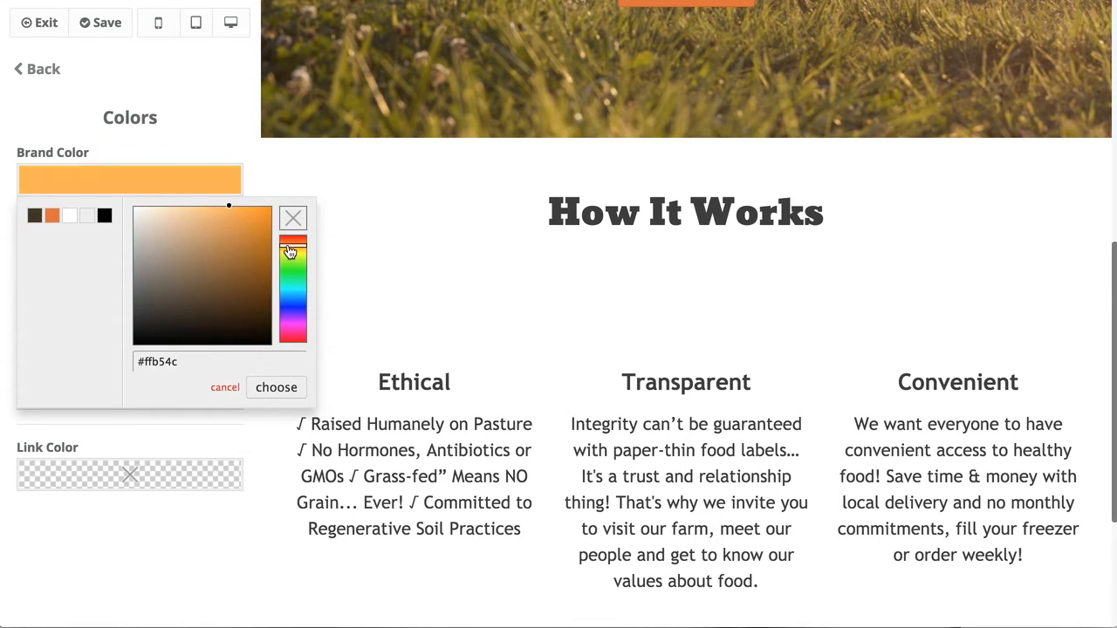
pyautogui.click(284, 388)
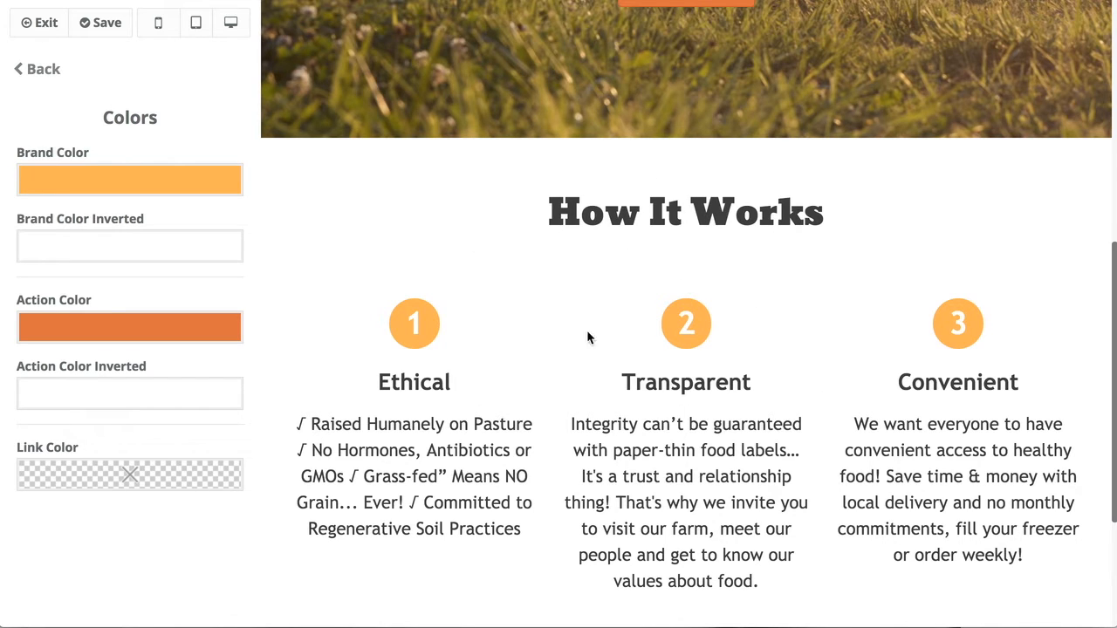
# Set the Brand Color Inverted to black (#000000).
pyautogui.click(105, 243)
pyautogui.click(116, 222)
pyautogui.click(112, 246)
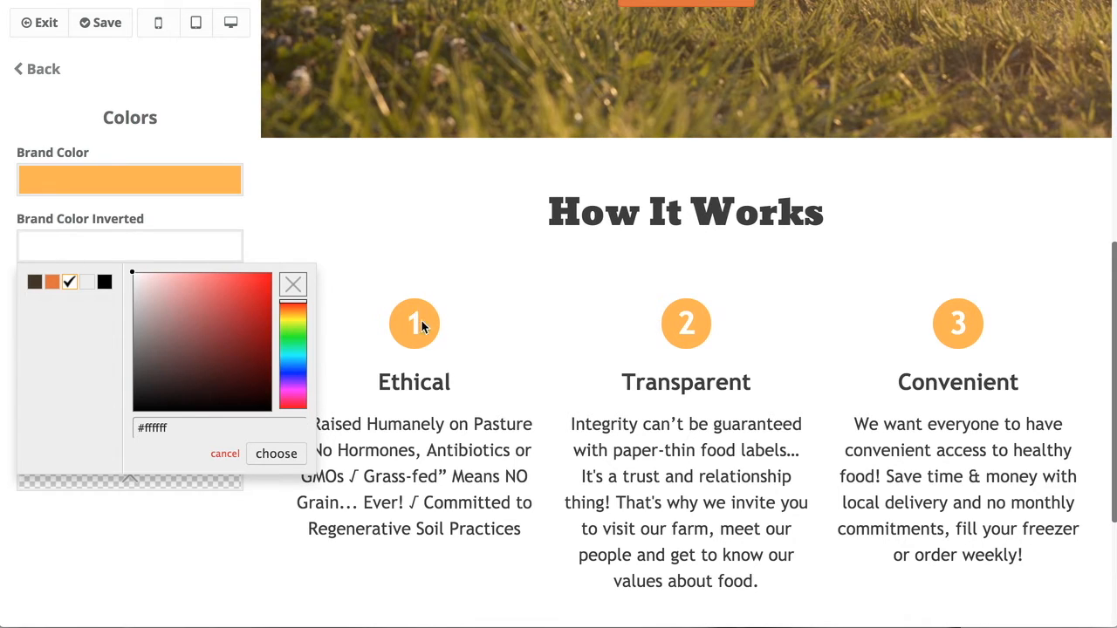
pyautogui.moveTo(229, 280); pyautogui.dragTo(269, 414)
pyautogui.click(276, 454)
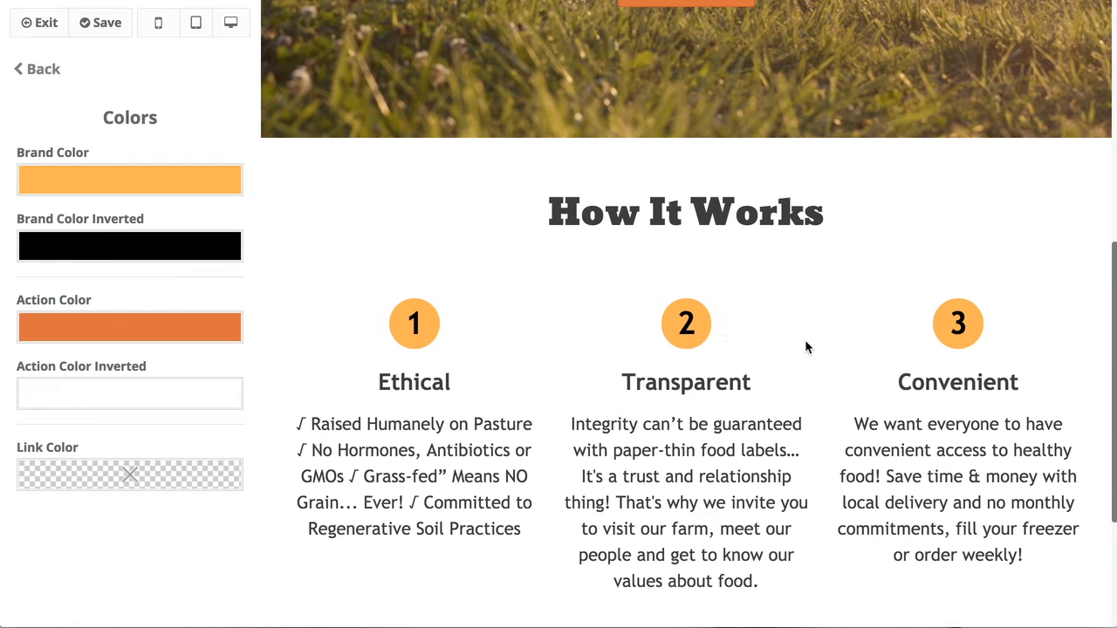
pyautogui.scroll(6, 345, 345)
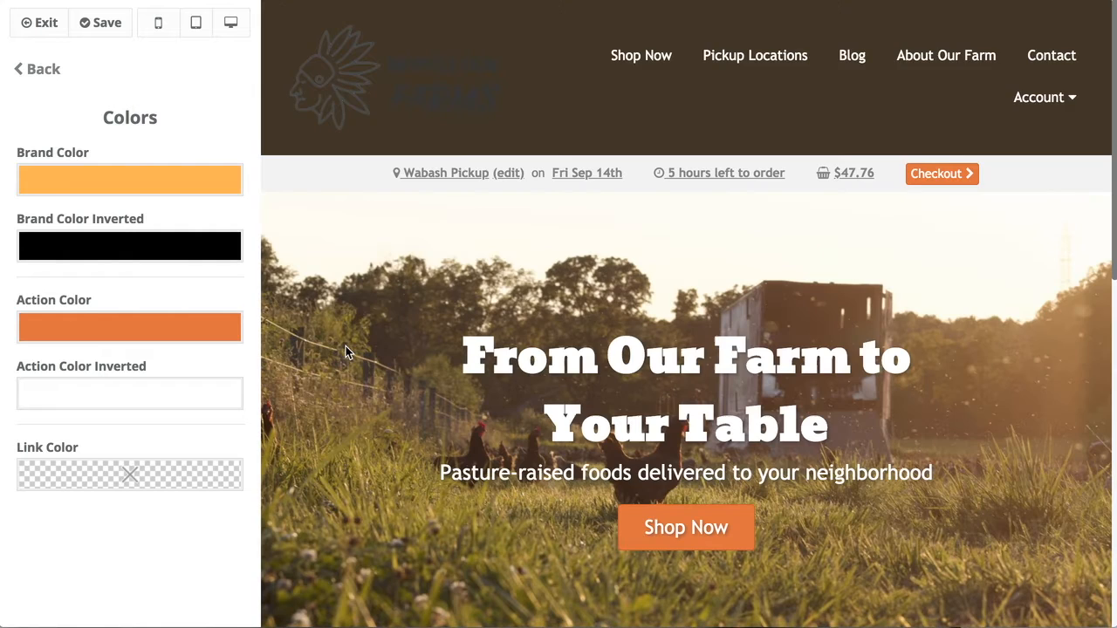
pyautogui.scroll(-2, 438, 374)
# Set the Action Color to bright red.
pyautogui.click(144, 334)
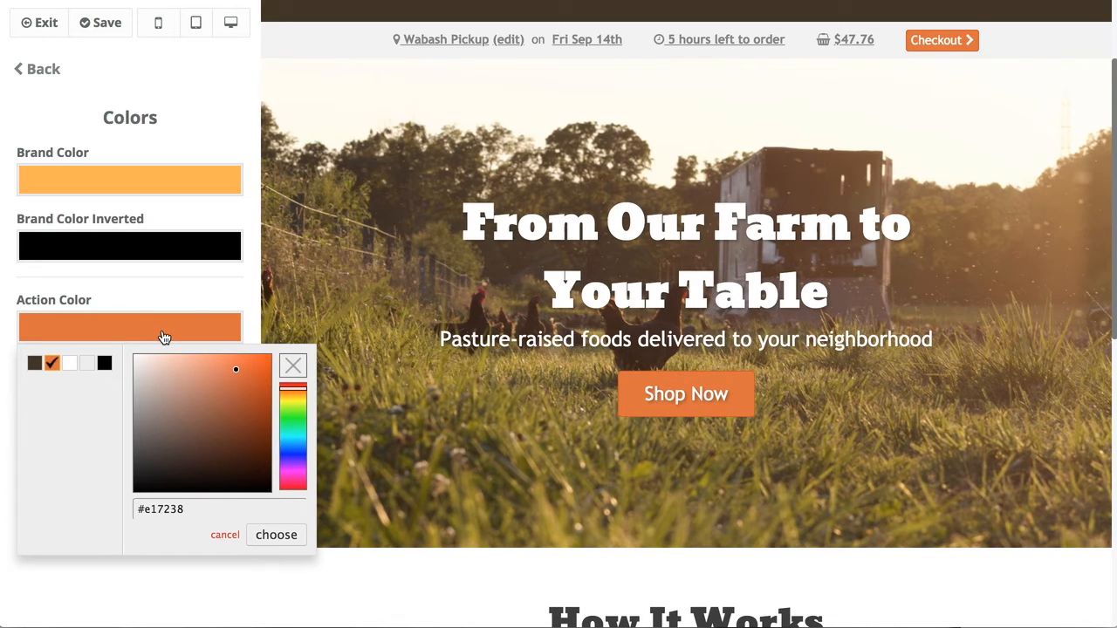
pyautogui.moveTo(240, 373)
pyautogui.mouseDown()
pyautogui.moveTo(268, 358)
pyautogui.moveTo(259, 351)
pyautogui.moveTo(263, 441)
pyautogui.moveTo(272, 445)
pyautogui.mouseUp()
pyautogui.moveTo(294, 397); pyautogui.dragTo(294, 384)
pyautogui.moveTo(264, 362)
pyautogui.mouseDown()
pyautogui.moveTo(268, 349)
pyautogui.moveTo(273, 373)
pyautogui.mouseUp()
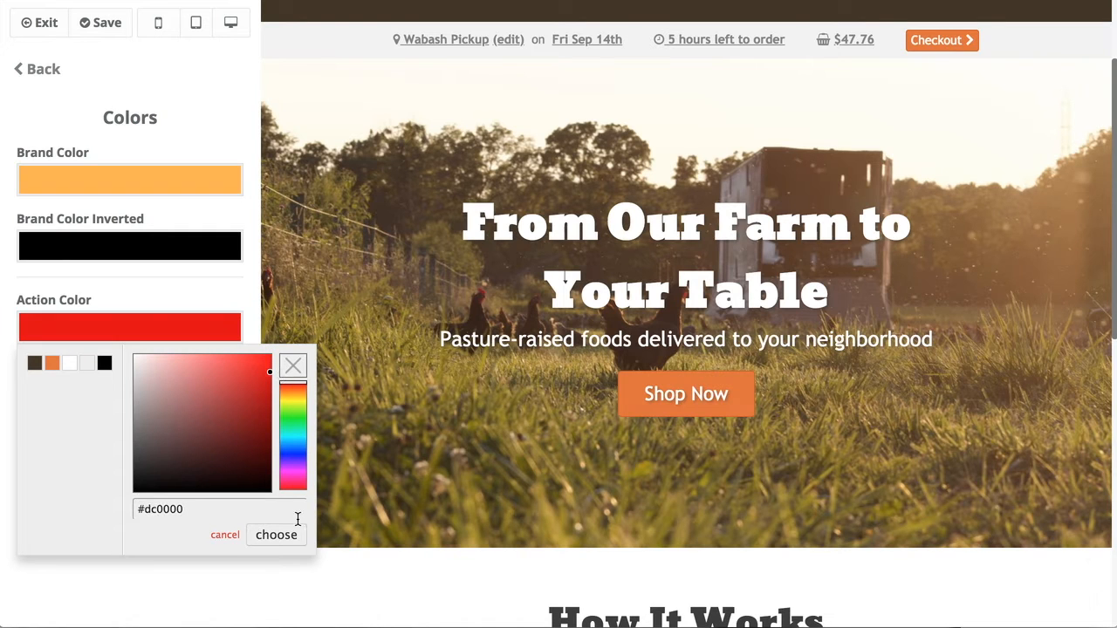
pyautogui.click(296, 535)
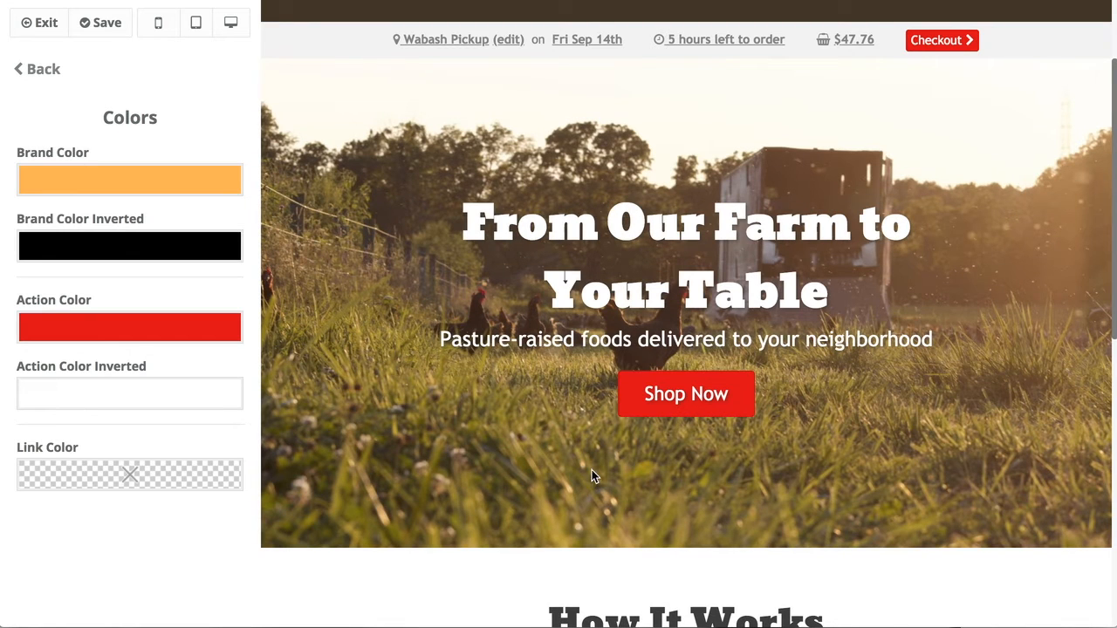
pyautogui.scroll(2, 706, 421)
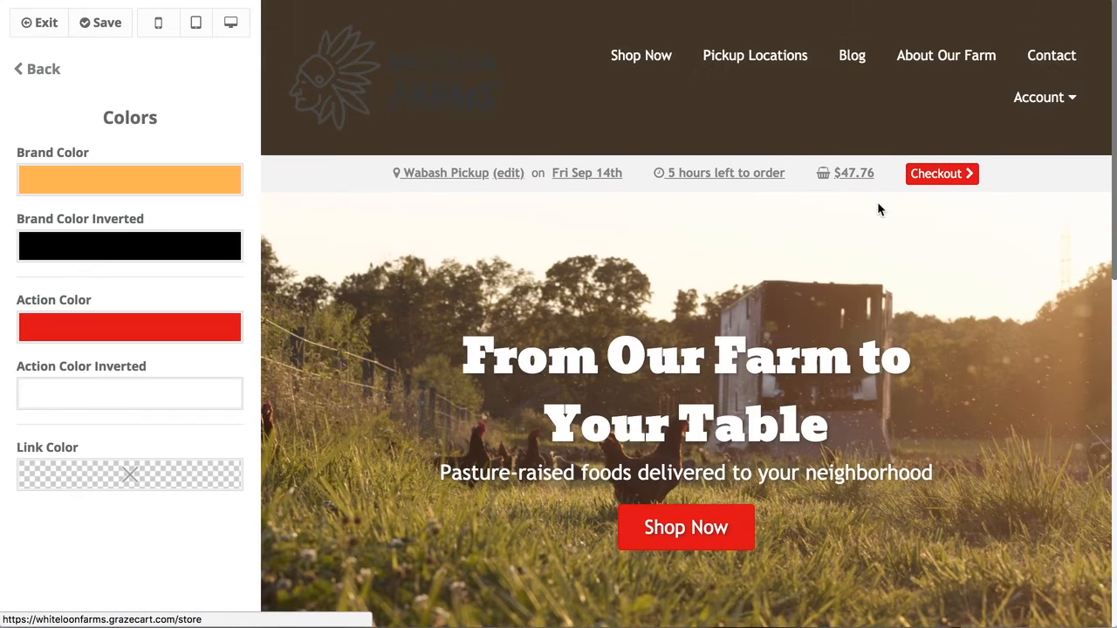
pyautogui.scroll(-8, 774, 464)
pyautogui.scroll(-2, 773, 464)
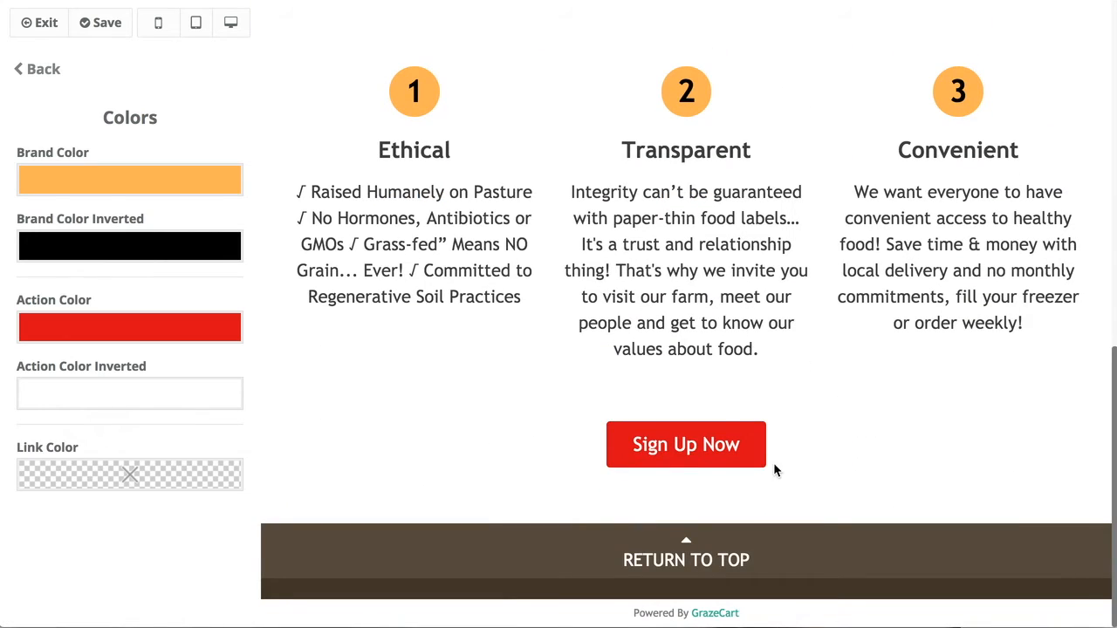
# Clear the Action Color Inverted to transparent.
pyautogui.click(189, 399)
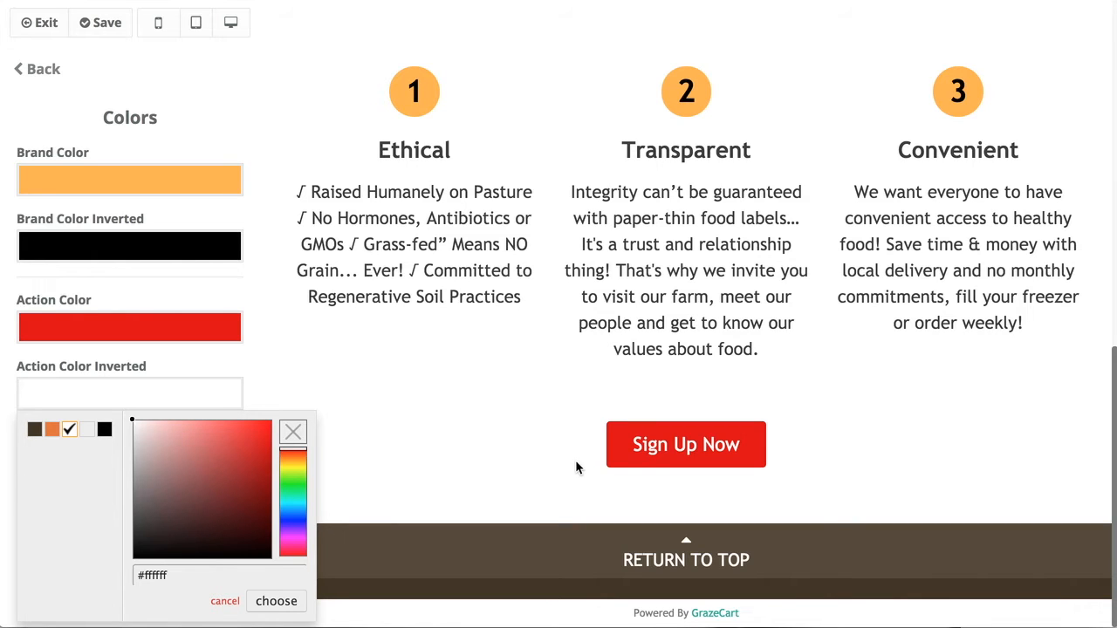
pyautogui.click(290, 432)
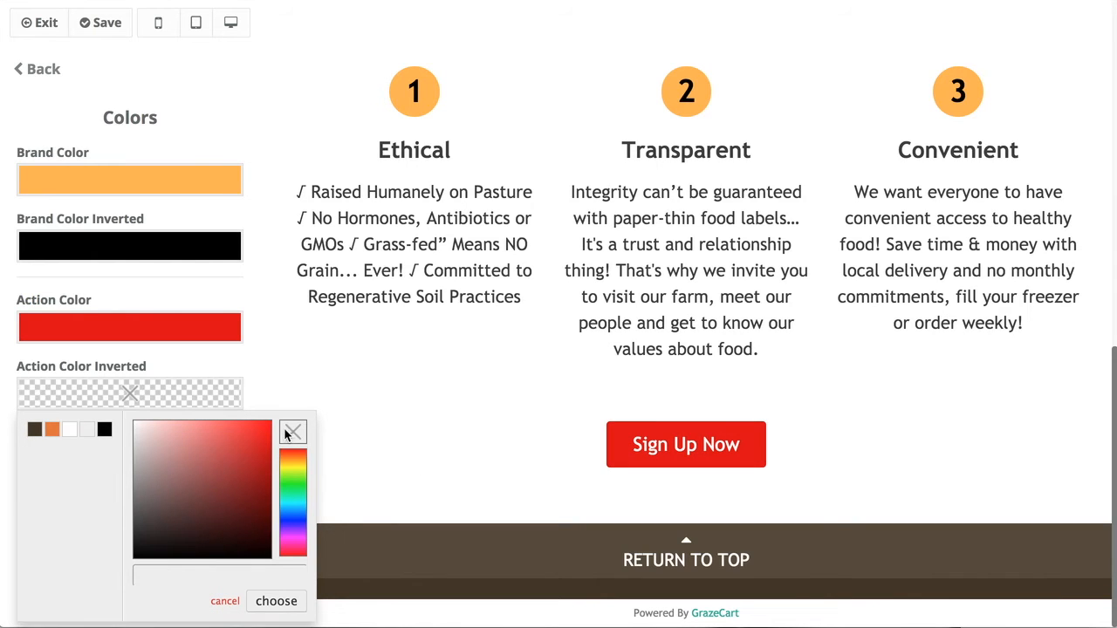
pyautogui.click(240, 392)
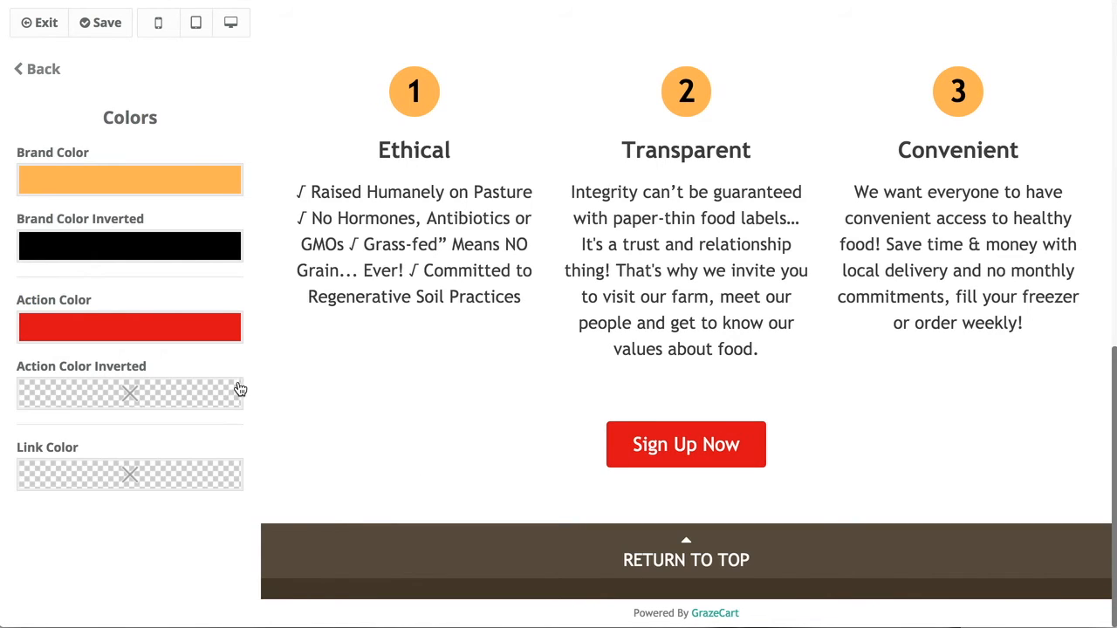
# Set the Link Color to white #ffffff.
pyautogui.click(96, 480)
pyautogui.click(252, 268)
pyautogui.moveTo(253, 268); pyautogui.dragTo(117, 243)
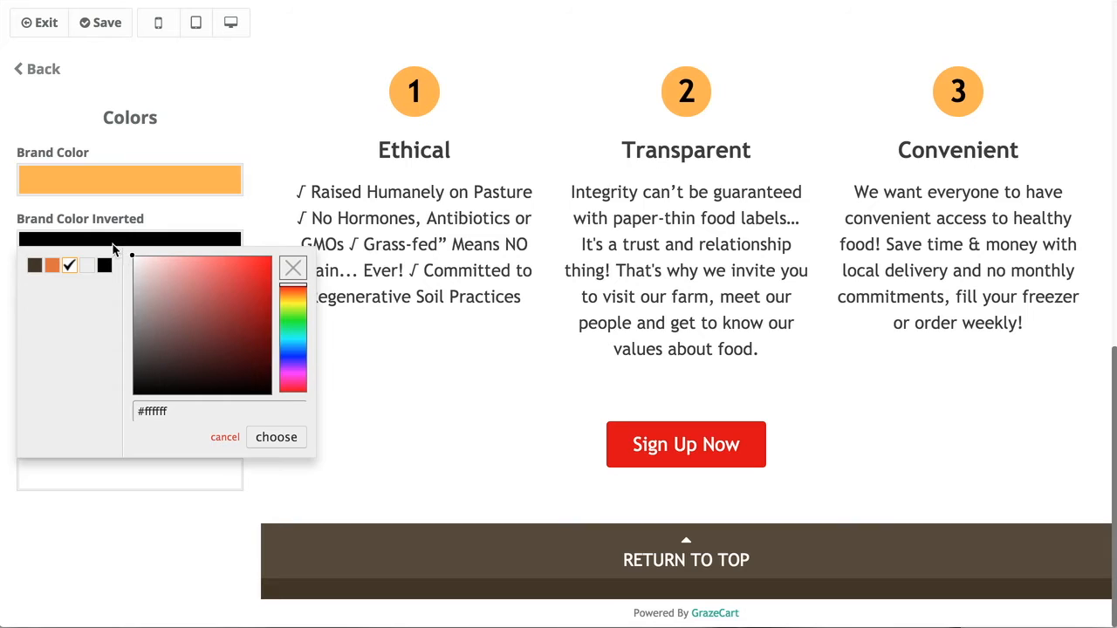
pyautogui.click(145, 506)
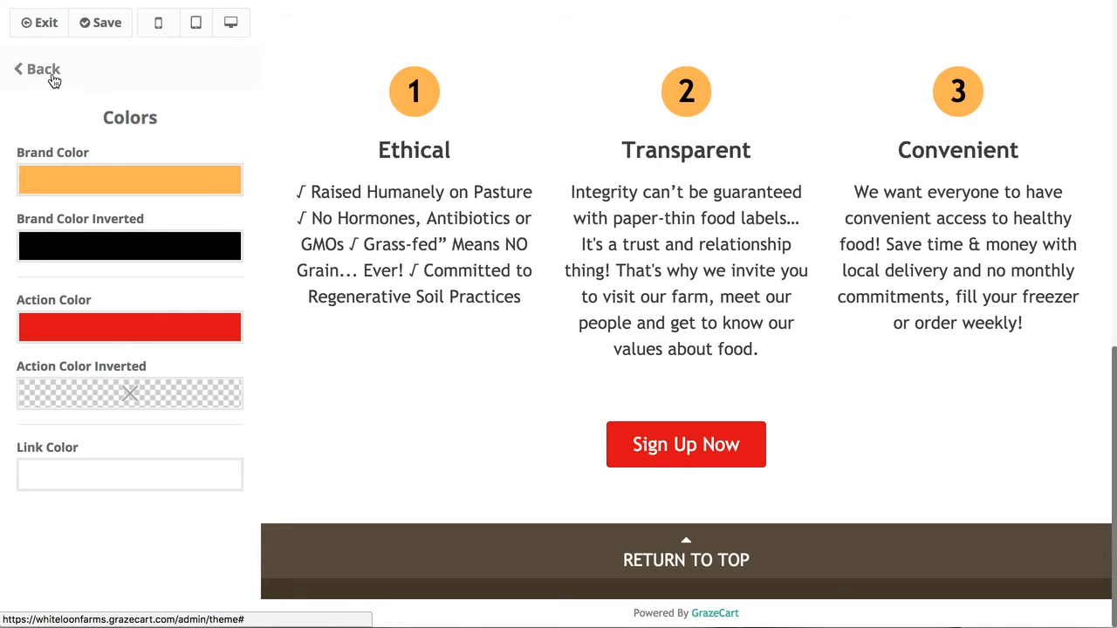
# Change the Header Style to Style 4 after trying Styles 1 and 3.
pyautogui.click(48, 71)
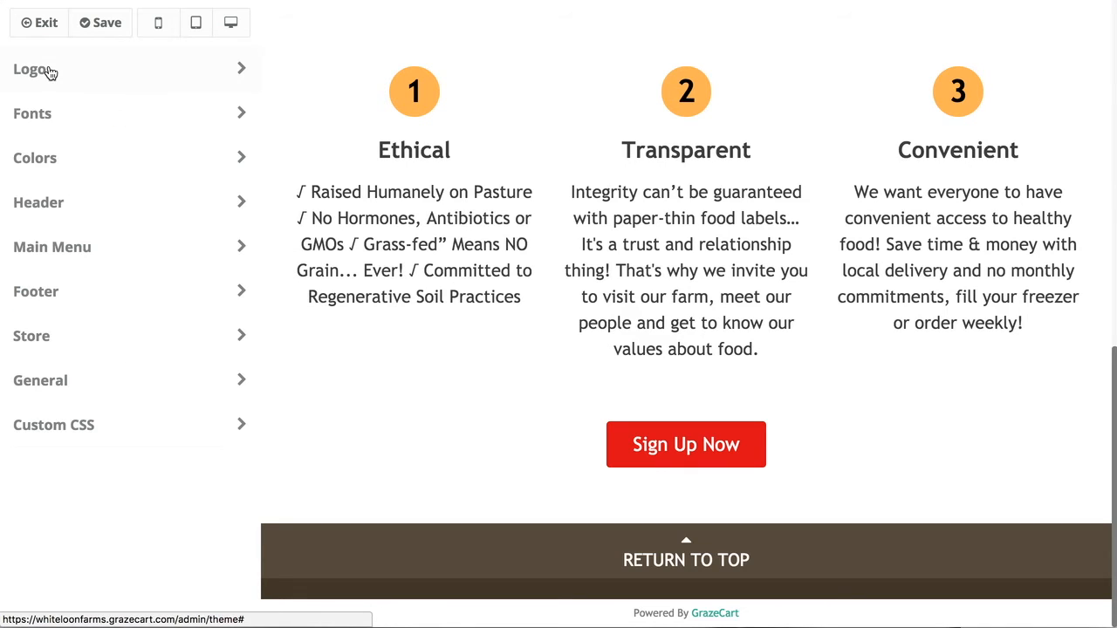
pyautogui.click(90, 125)
pyautogui.click(30, 69)
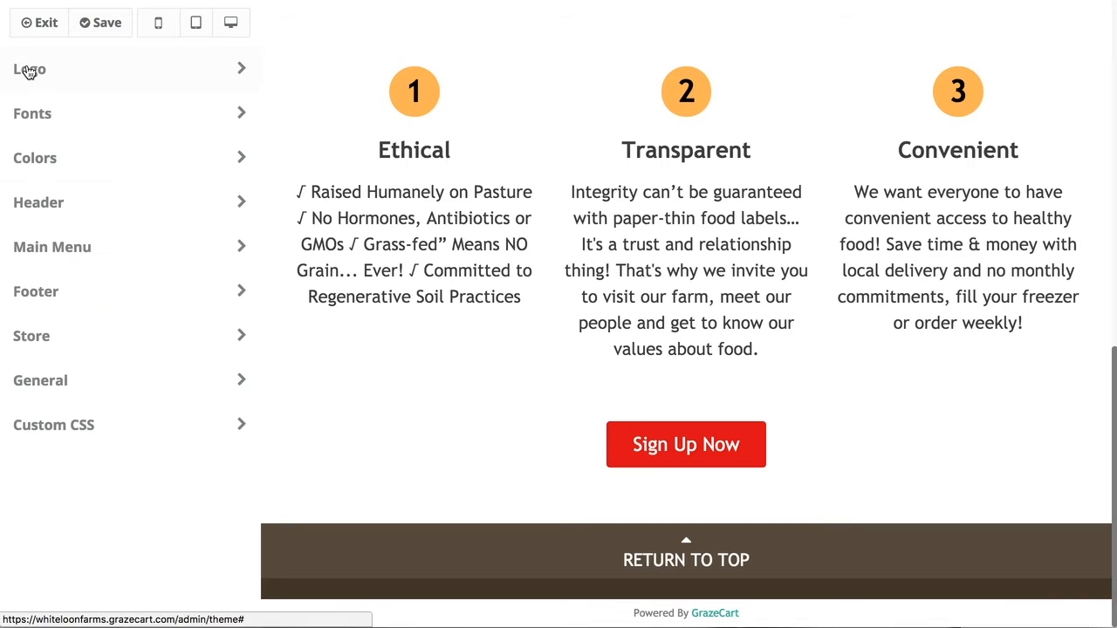
pyautogui.click(94, 214)
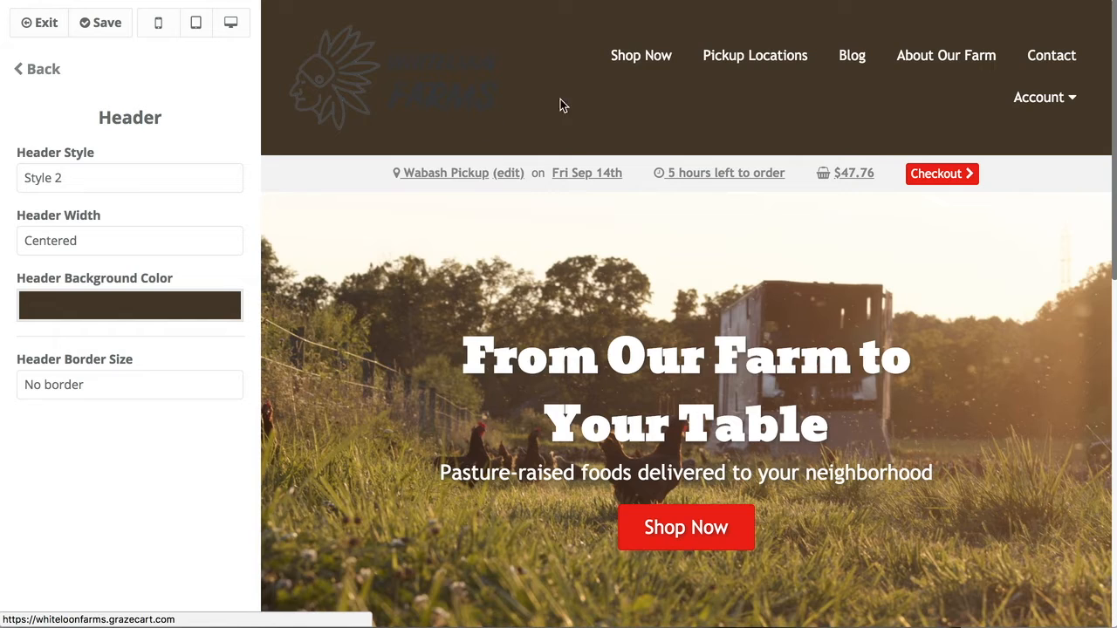
pyautogui.click(141, 177)
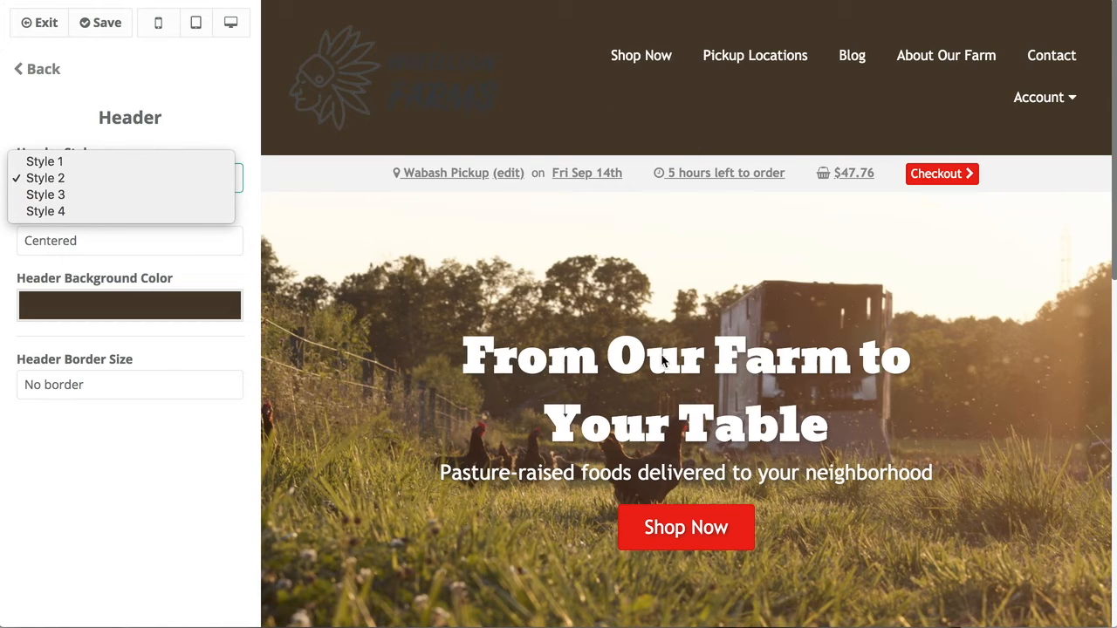
pyautogui.click(82, 162)
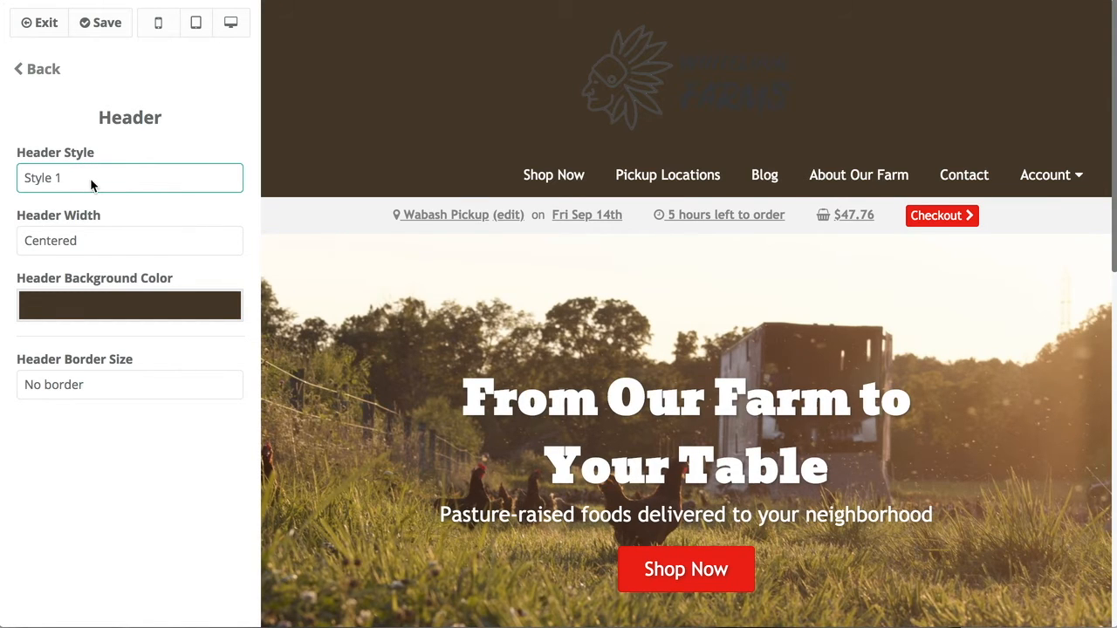
pyautogui.click(91, 184)
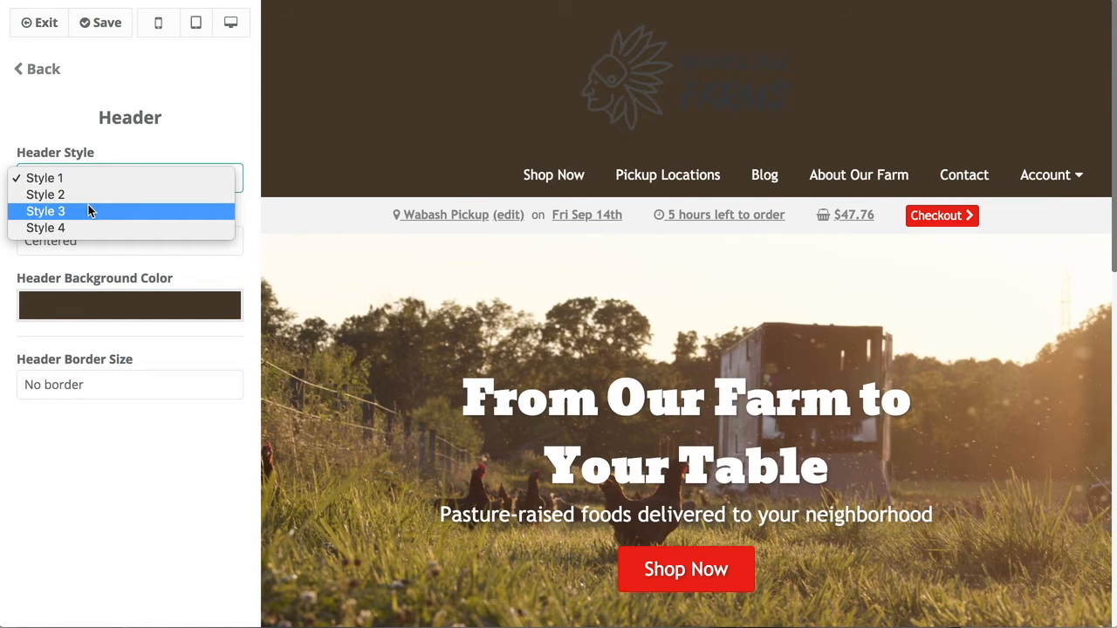
pyautogui.click(88, 211)
pyautogui.click(85, 184)
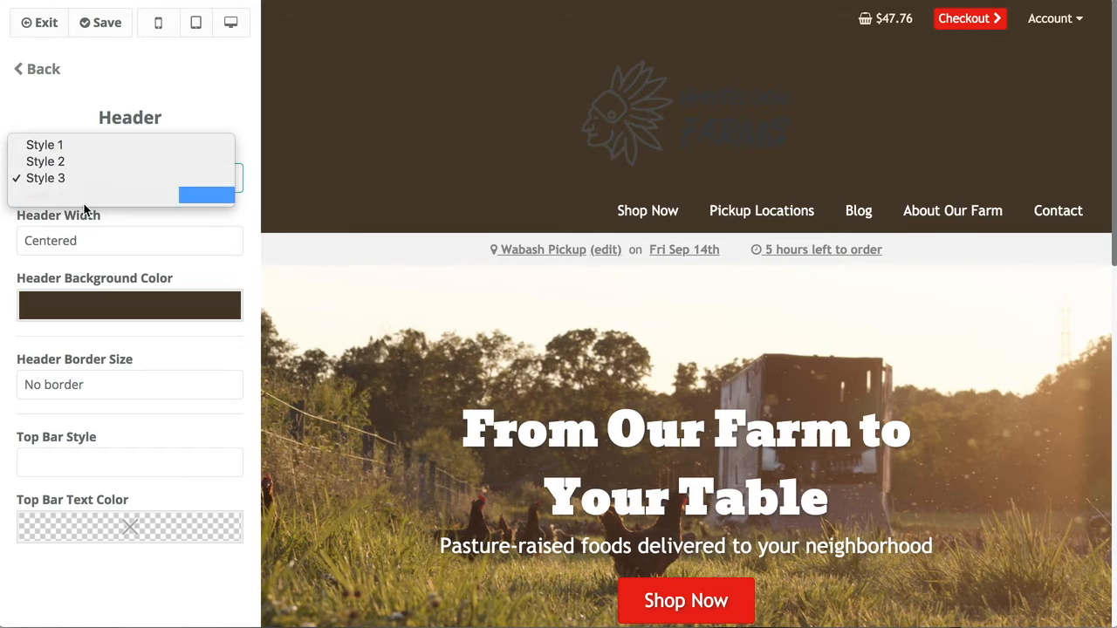
pyautogui.click(84, 197)
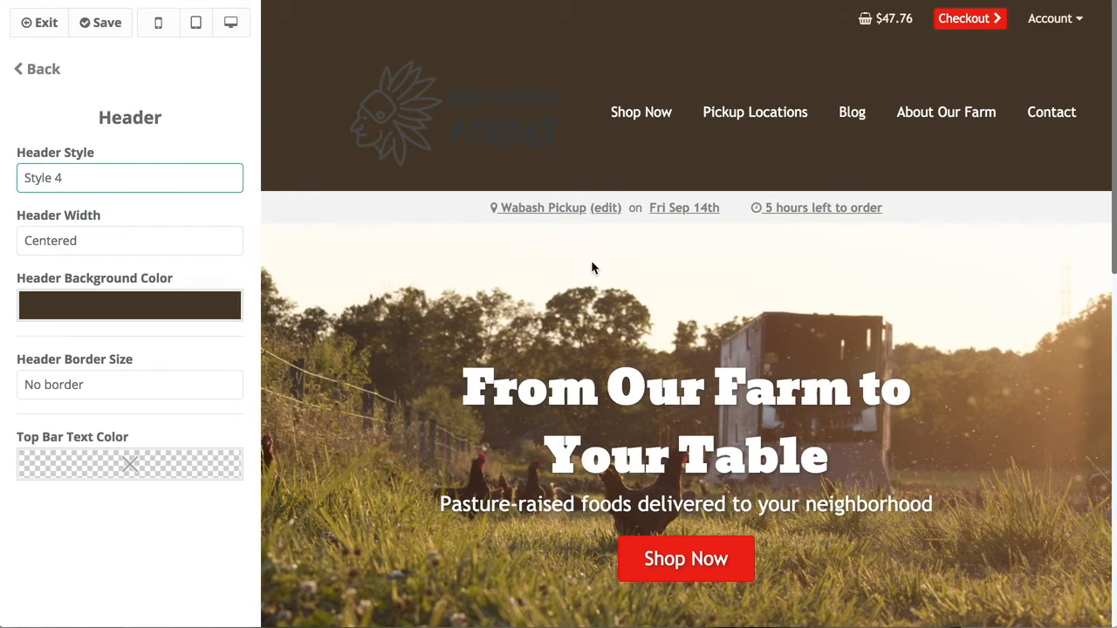
# Try a Full Width header, then set Header Width back to Centered.
pyautogui.click(63, 248)
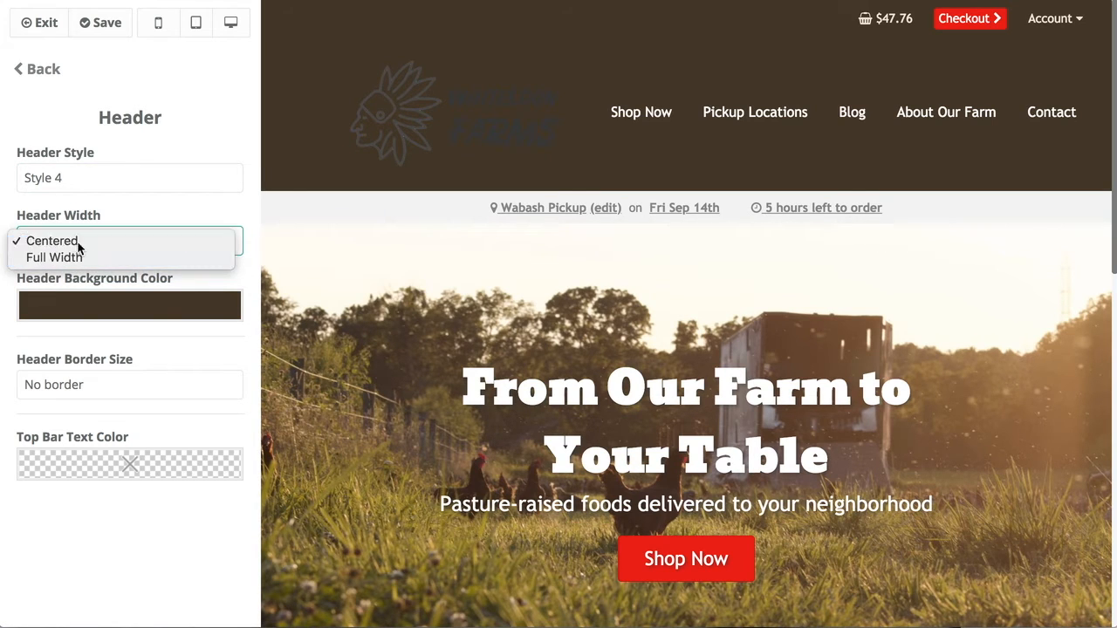
pyautogui.click(74, 244)
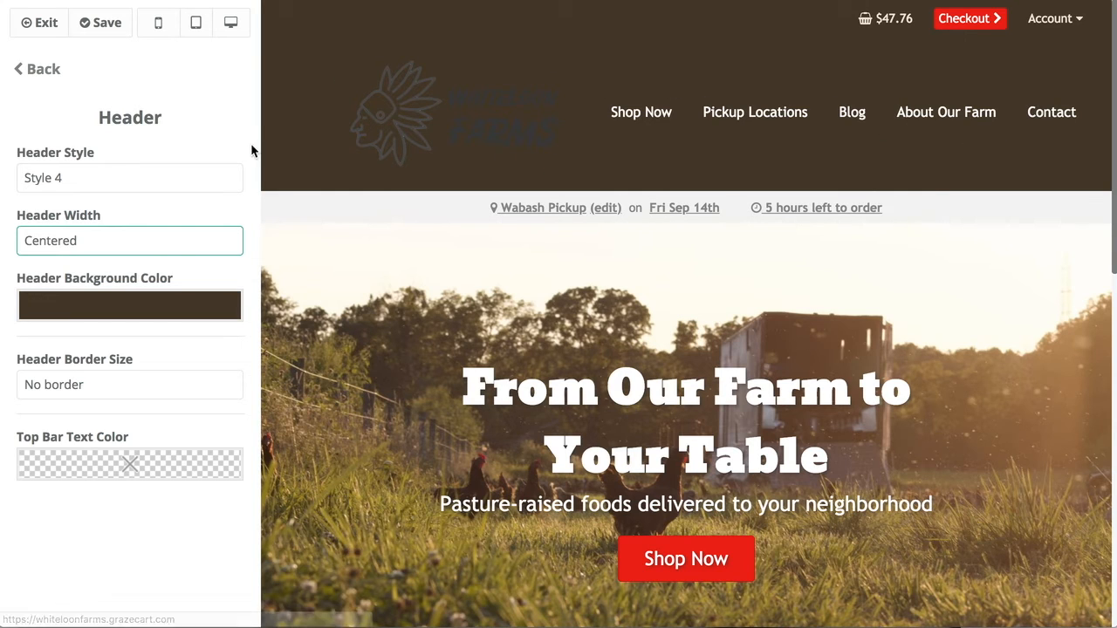
pyautogui.click(162, 243)
pyautogui.click(158, 258)
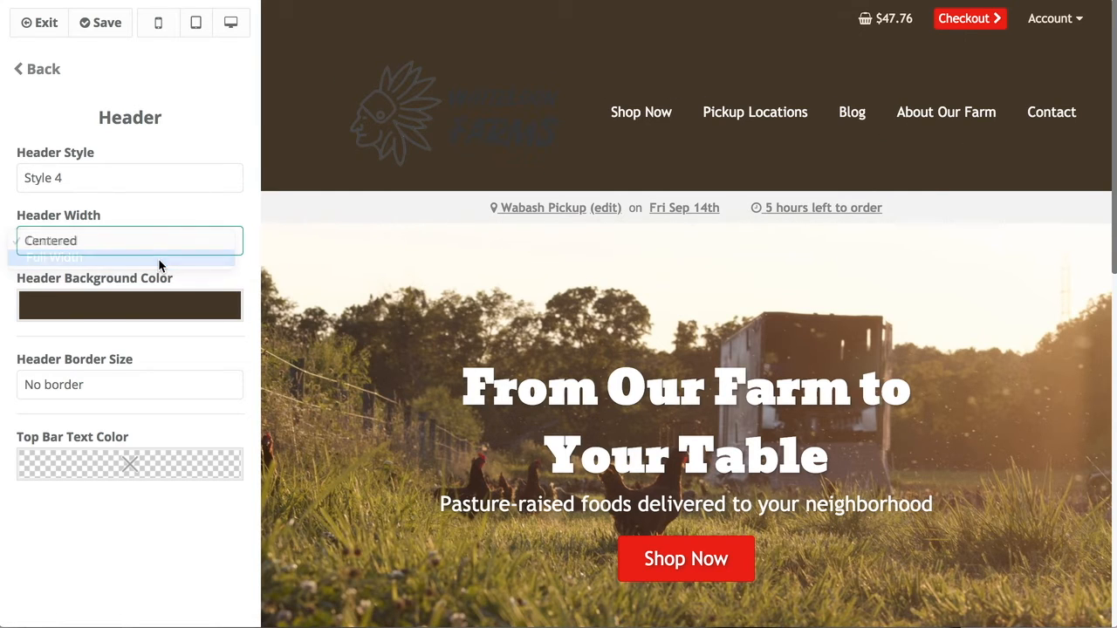
pyautogui.click(150, 246)
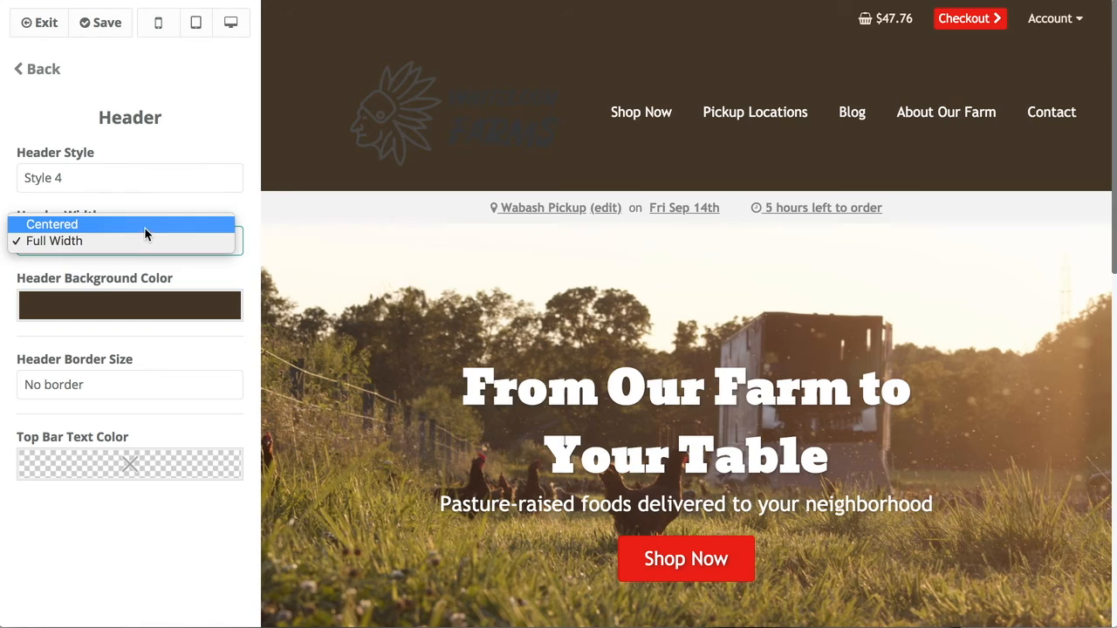
pyautogui.click(146, 229)
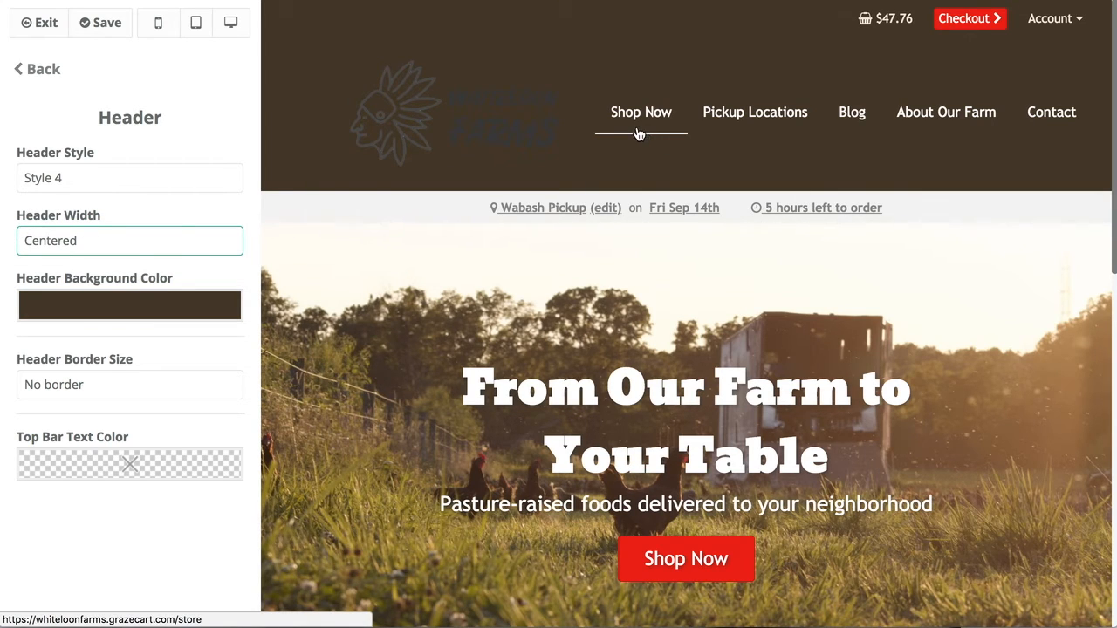
# Set the Header Background Color to white.
pyautogui.click(140, 304)
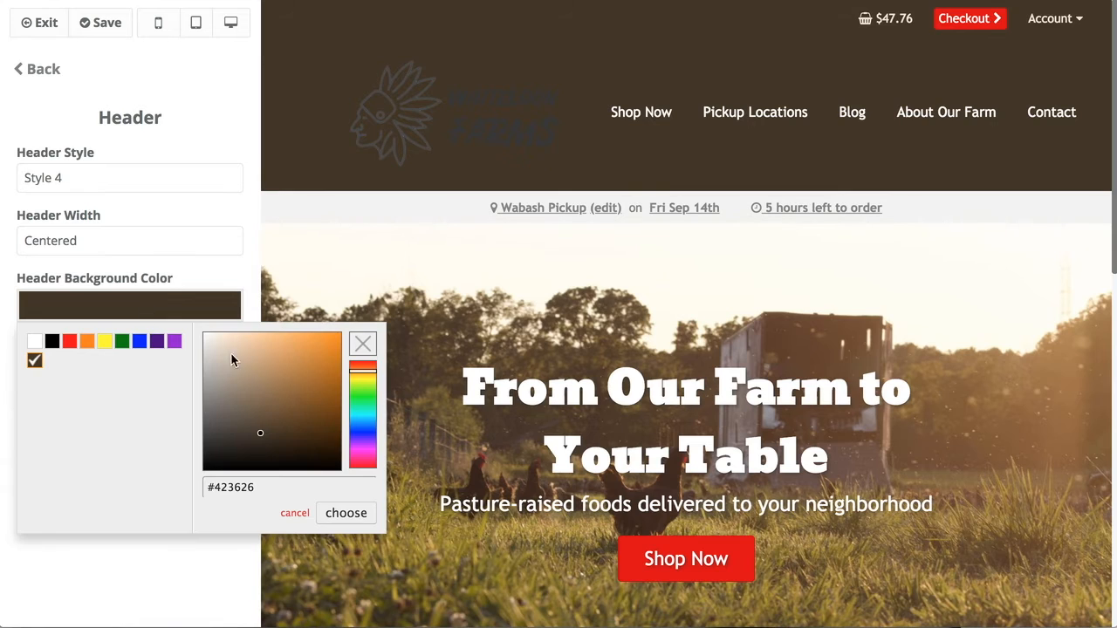
pyautogui.moveTo(243, 389); pyautogui.dragTo(182, 317)
pyautogui.click(343, 513)
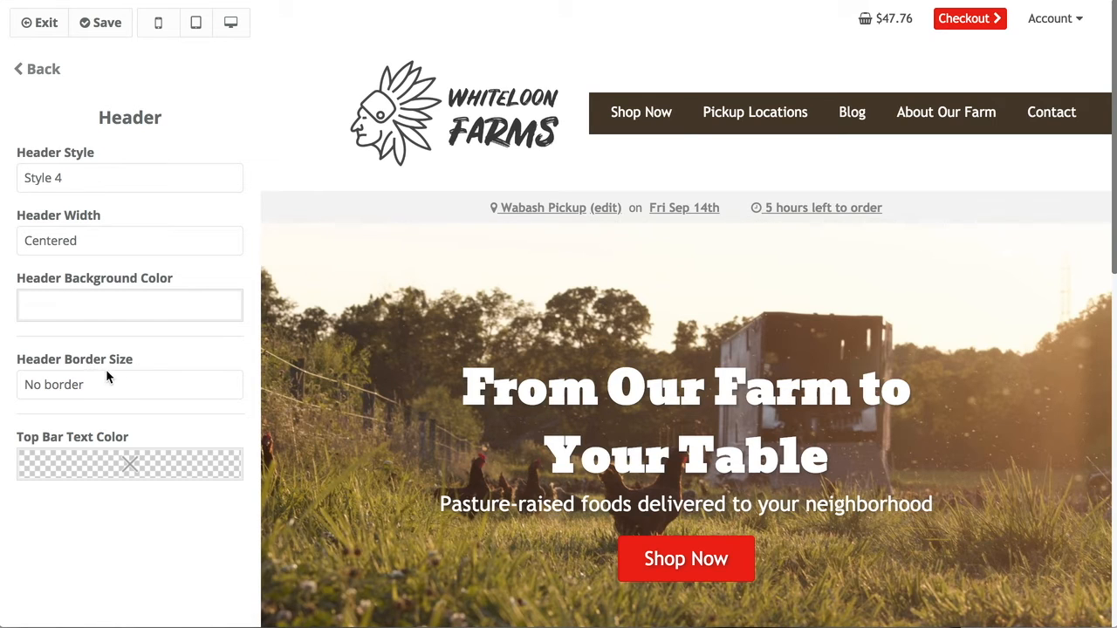
# Try a 5px header border, then set Header Border Size back to No border.
pyautogui.click(87, 393)
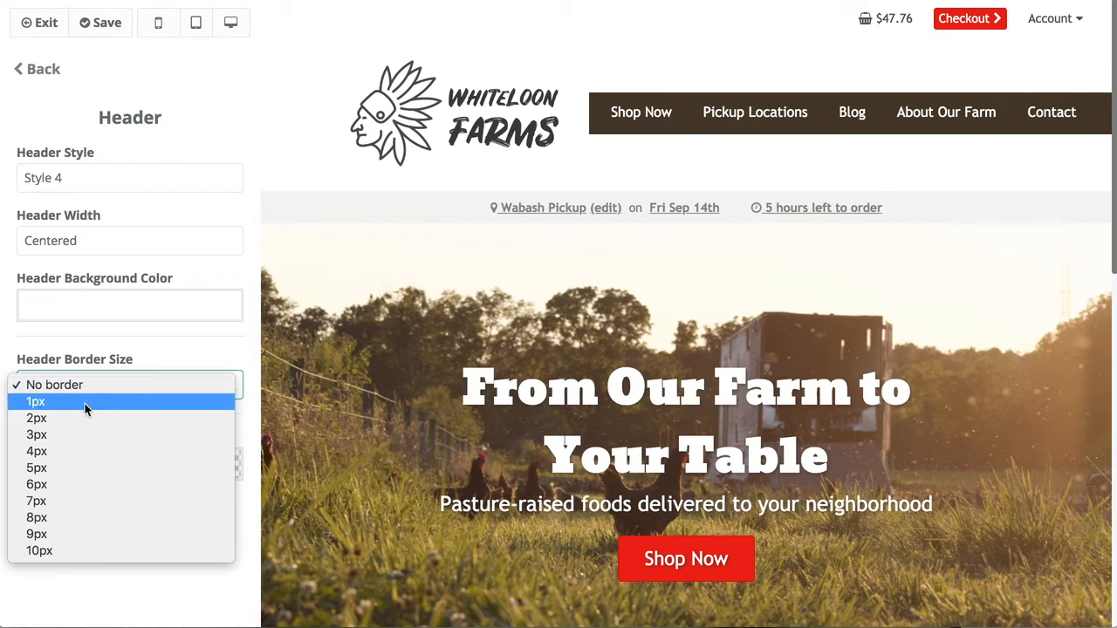
pyautogui.click(79, 385)
pyautogui.click(84, 386)
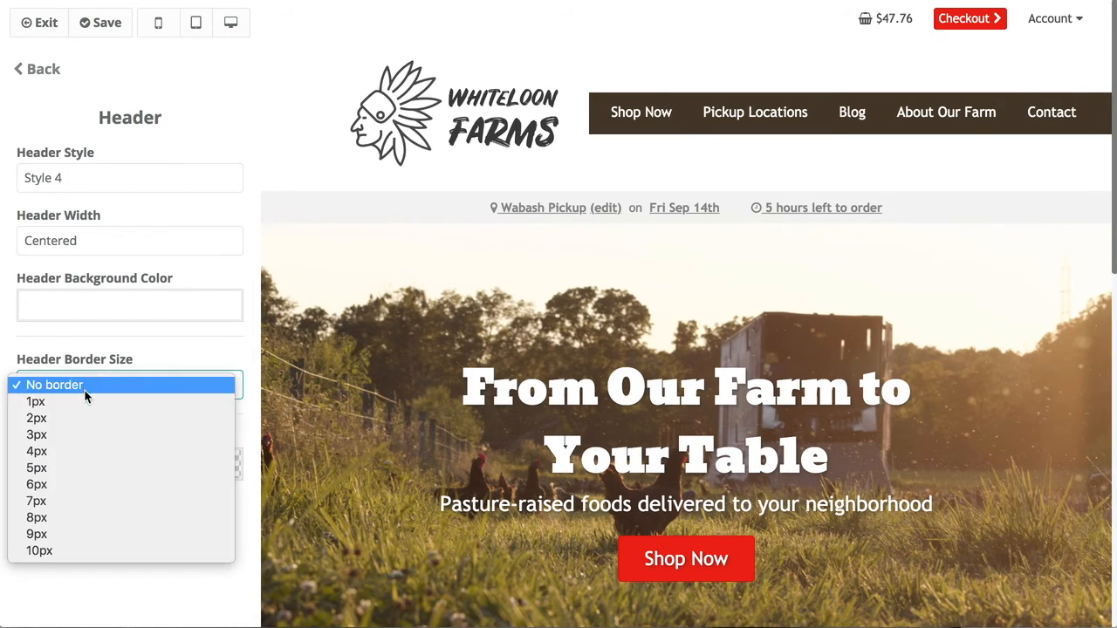
pyautogui.click(70, 467)
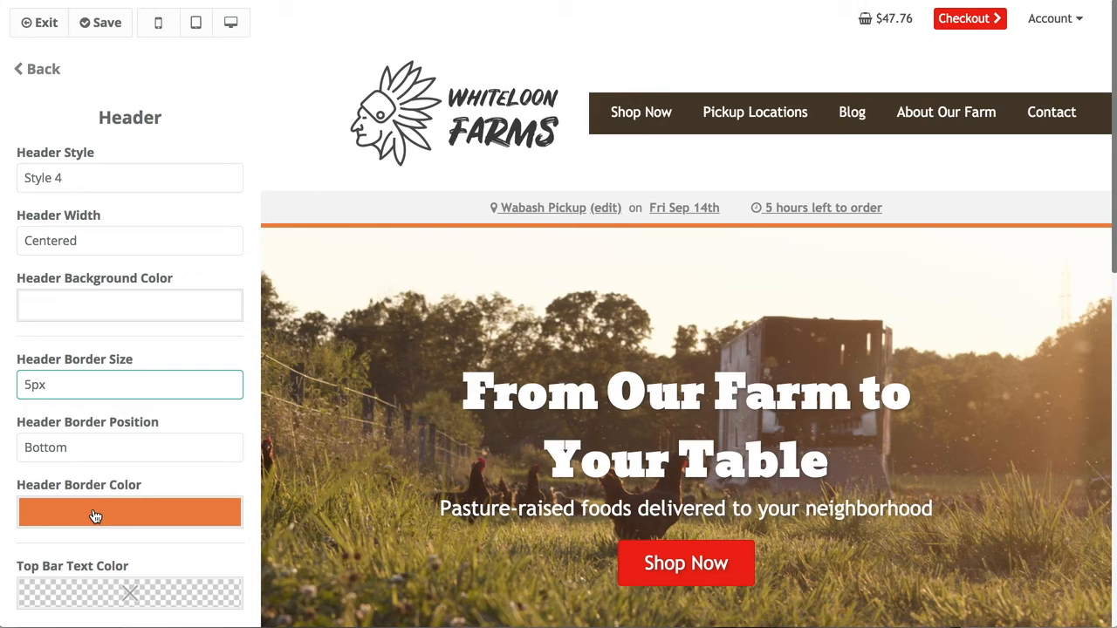
pyautogui.click(91, 384)
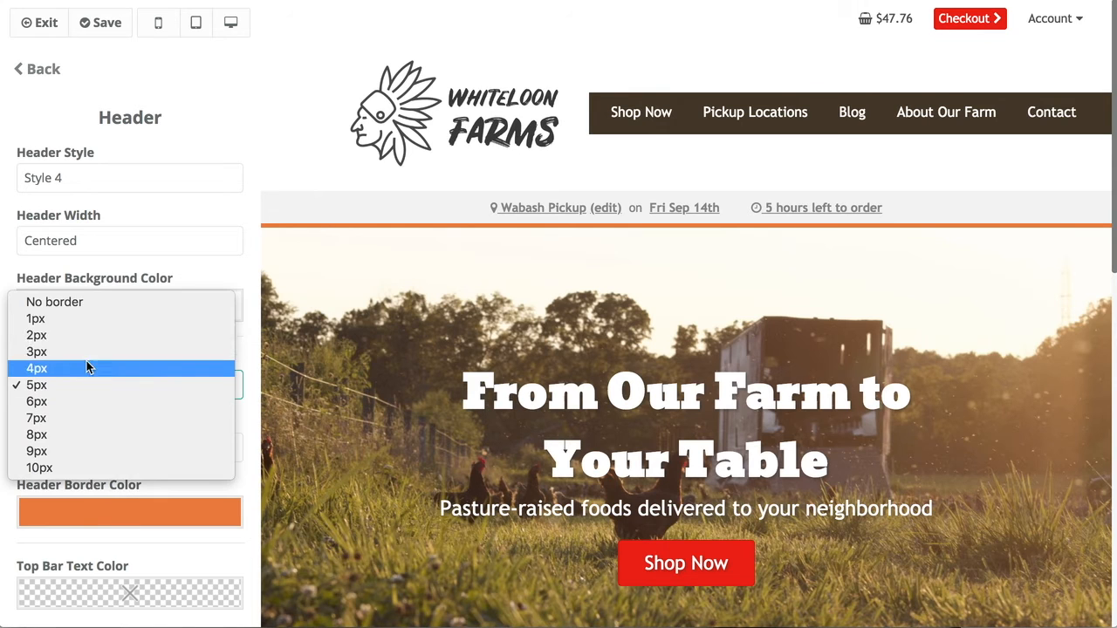
pyautogui.click(78, 305)
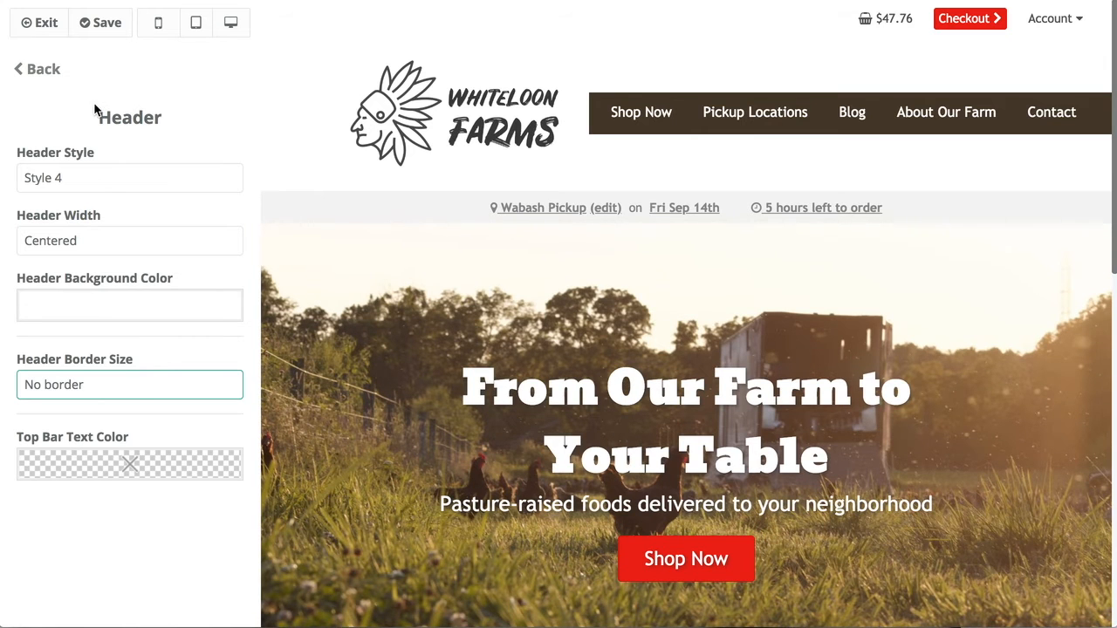
pyautogui.click(35, 70)
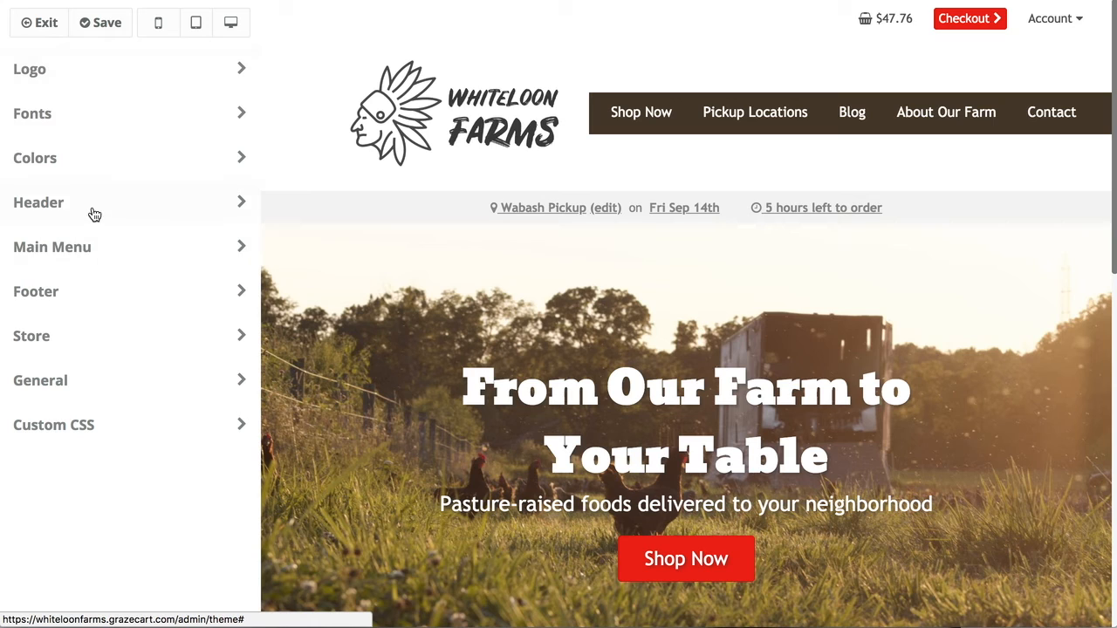
# Make the main menu background white and its link color dark grey.
pyautogui.click(119, 249)
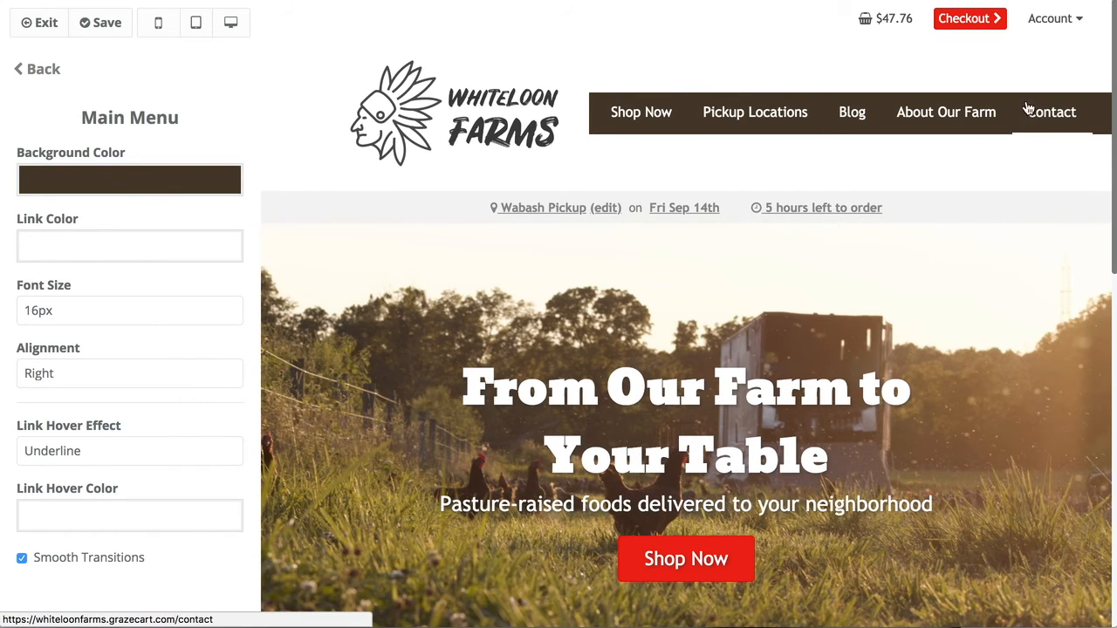
pyautogui.click(193, 181)
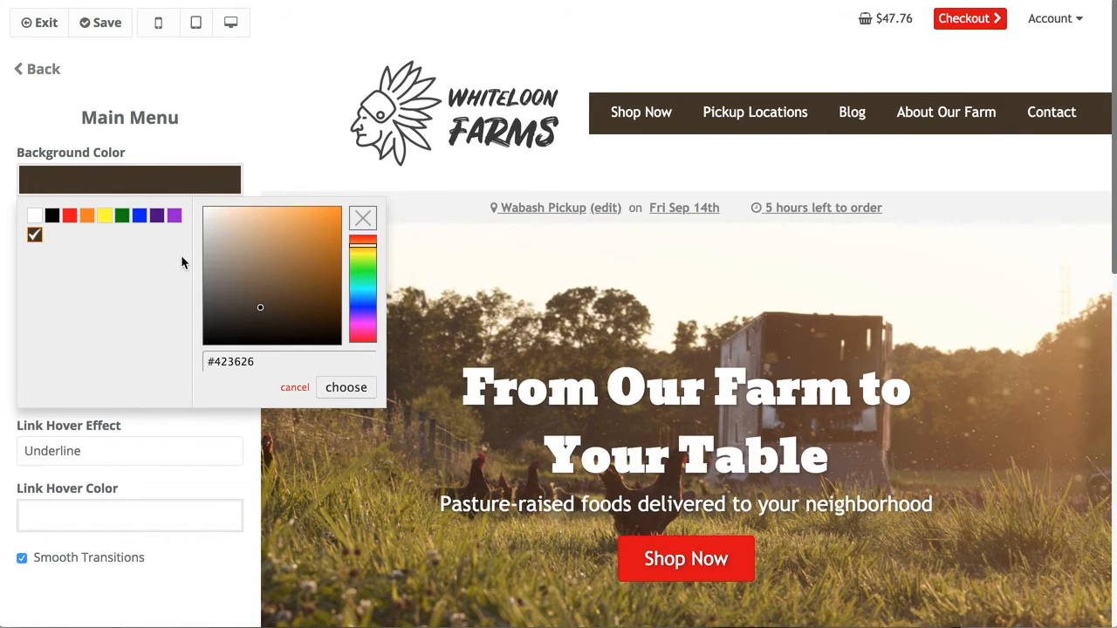
pyautogui.moveTo(251, 287); pyautogui.dragTo(183, 175)
pyautogui.click(341, 387)
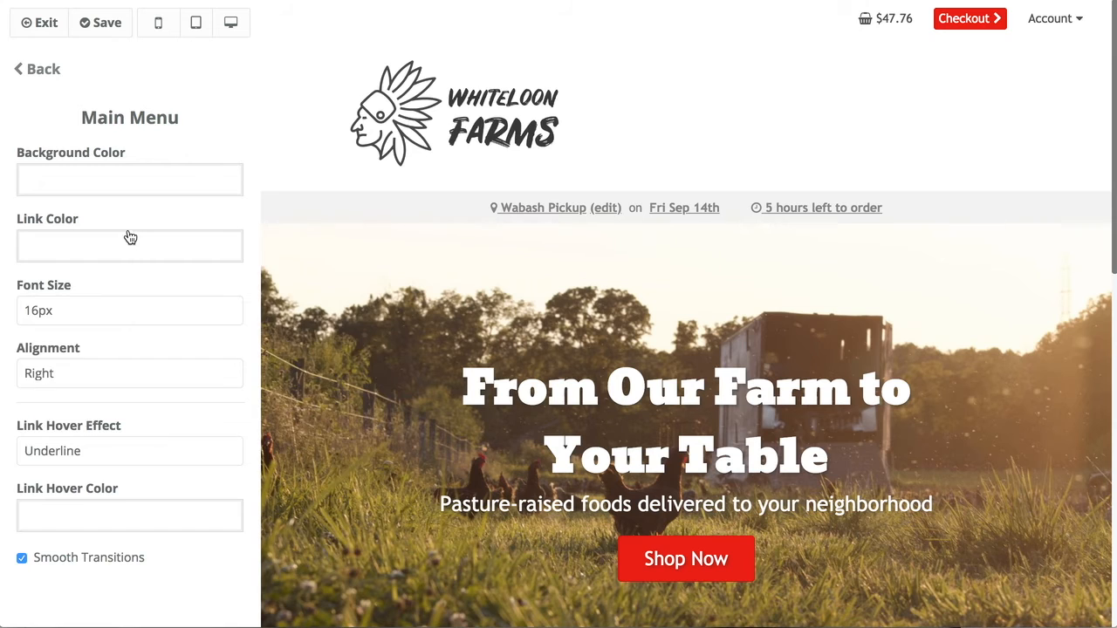
pyautogui.click(129, 239)
pyautogui.moveTo(233, 299); pyautogui.dragTo(183, 384)
pyautogui.click(346, 453)
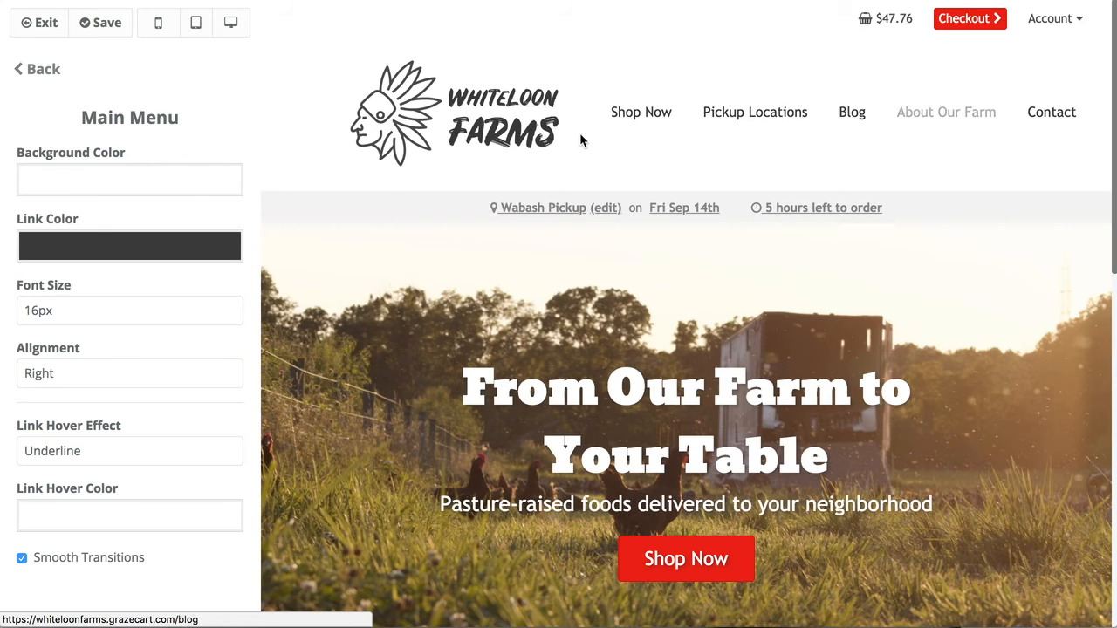
# Set the menu link hover color to red.
pyautogui.click(111, 510)
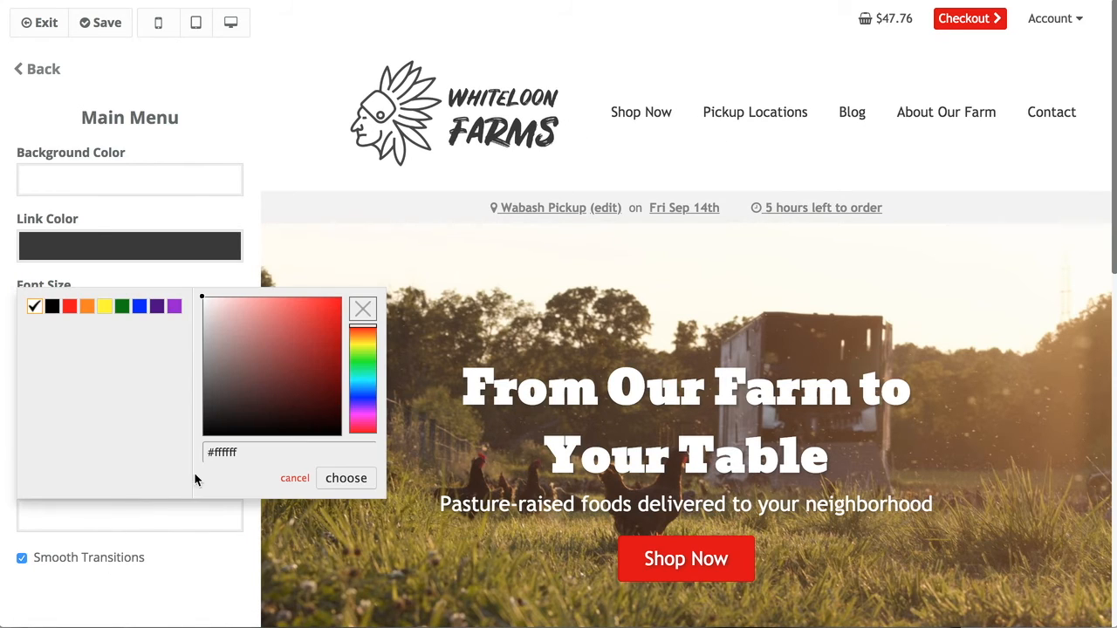
pyautogui.moveTo(269, 402)
pyautogui.mouseDown()
pyautogui.moveTo(207, 332)
pyautogui.moveTo(175, 335)
pyautogui.moveTo(178, 397)
pyautogui.mouseUp()
pyautogui.click(346, 479)
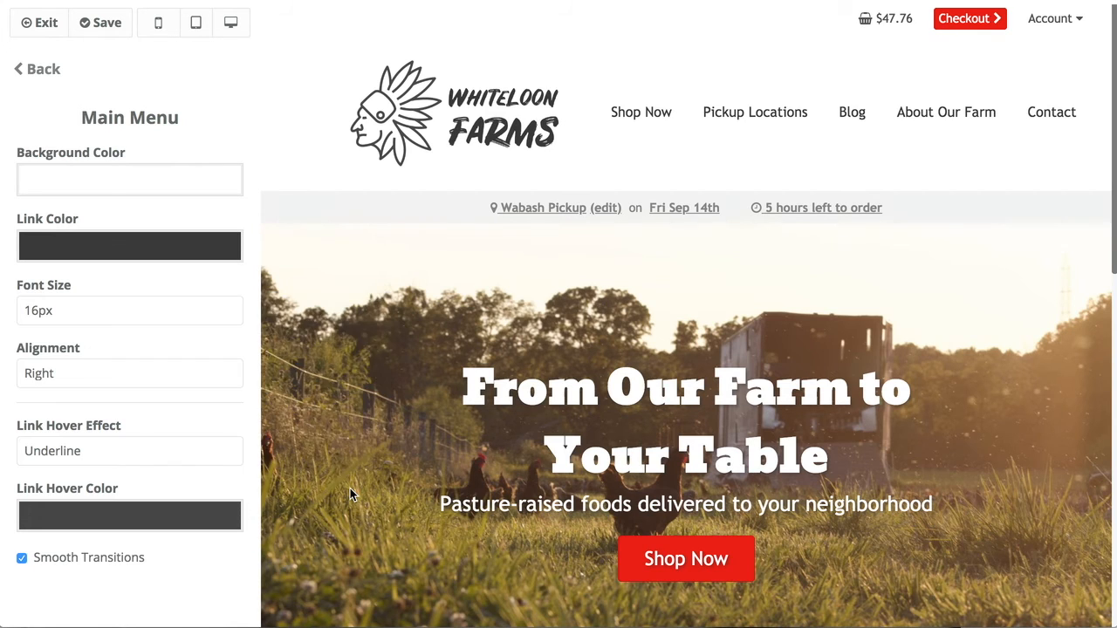
pyautogui.click(186, 523)
pyautogui.moveTo(271, 422)
pyautogui.mouseDown()
pyautogui.moveTo(361, 304)
pyautogui.moveTo(339, 338)
pyautogui.mouseUp()
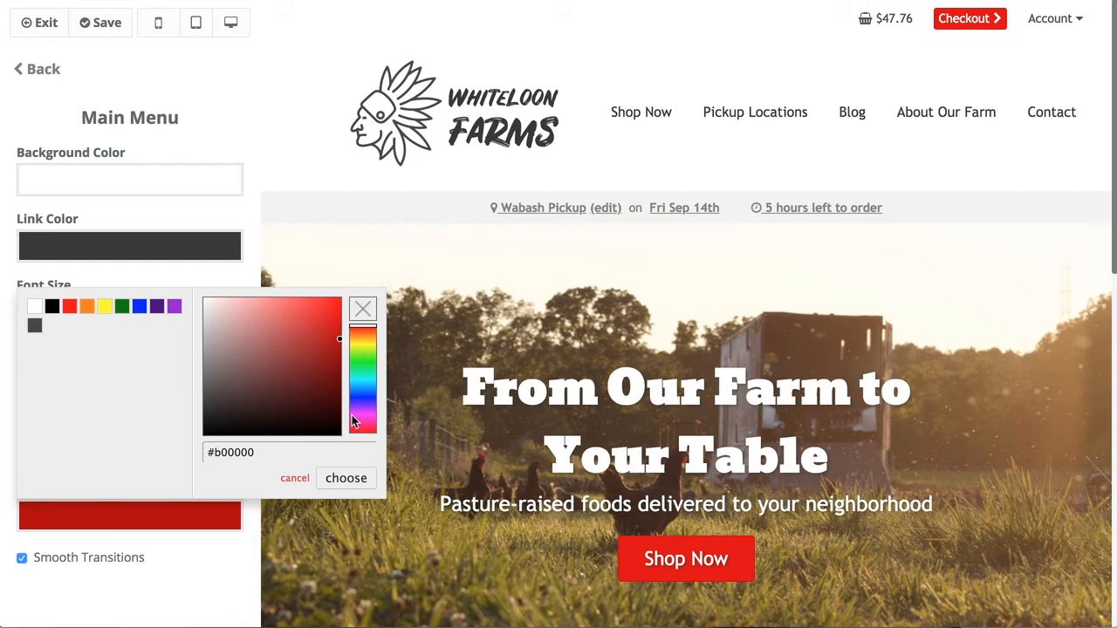
pyautogui.click(349, 478)
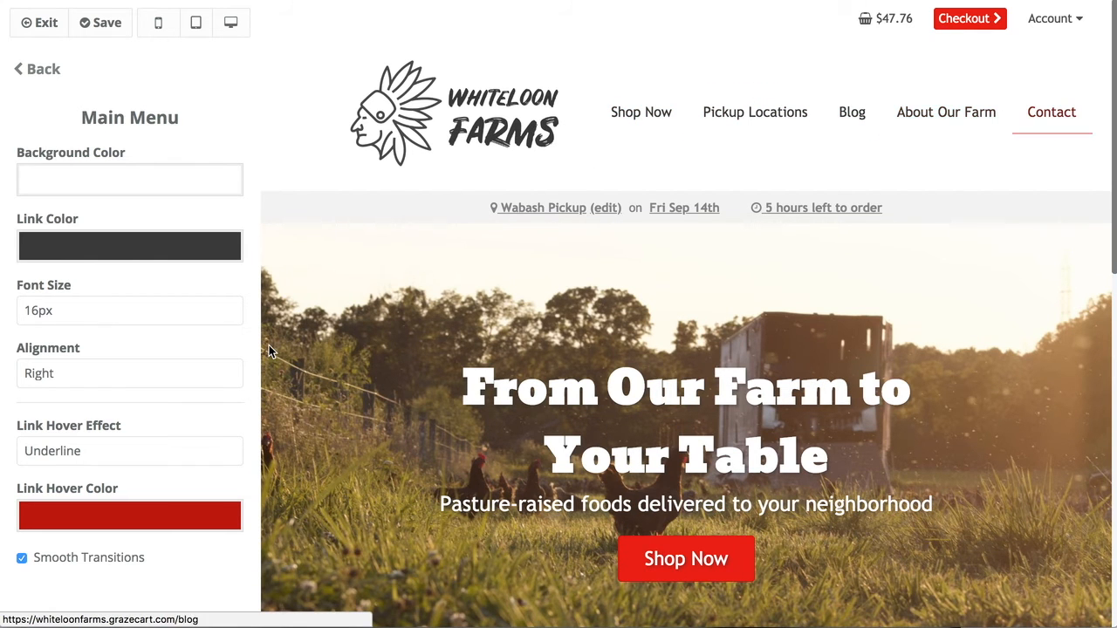
# Leave the menu Alignment on Right and go back to the theme sections.
pyautogui.click(85, 373)
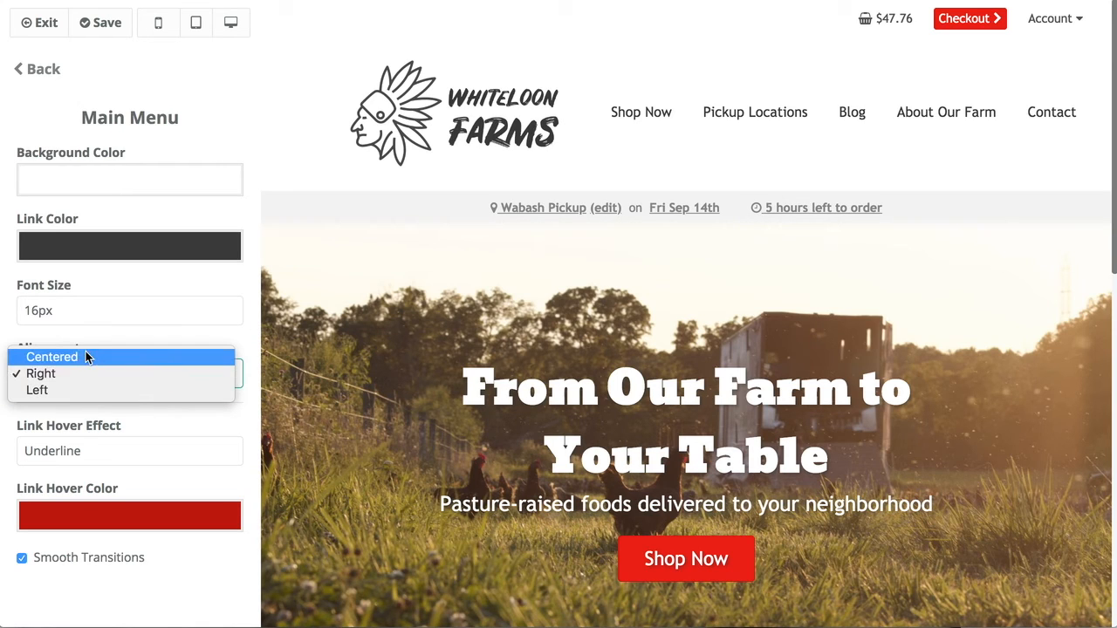
pyautogui.click(89, 374)
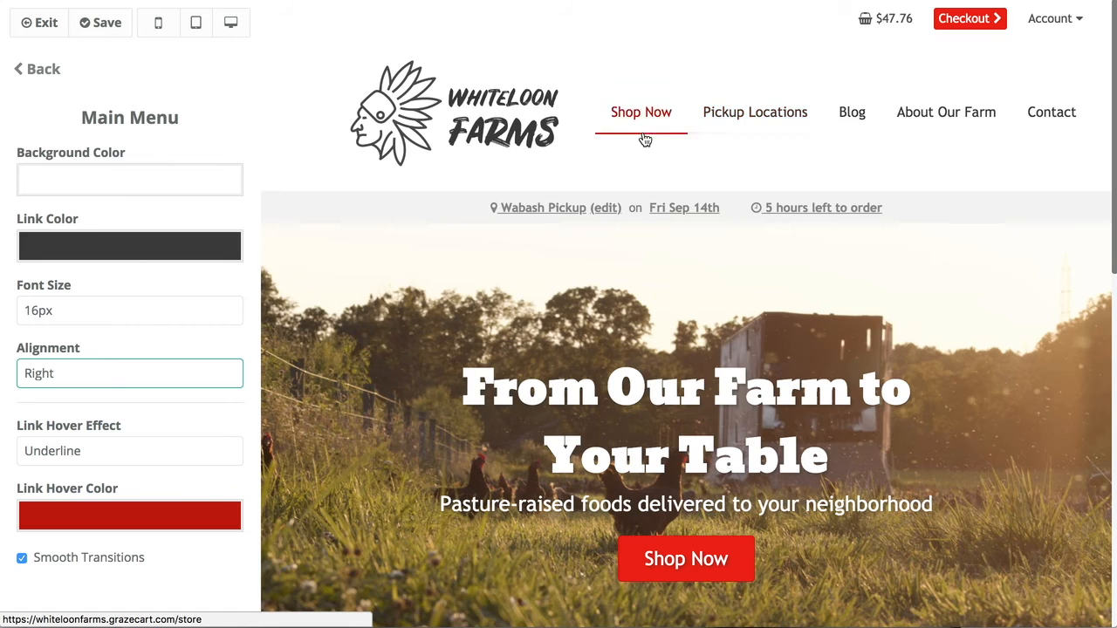
pyautogui.click(123, 375)
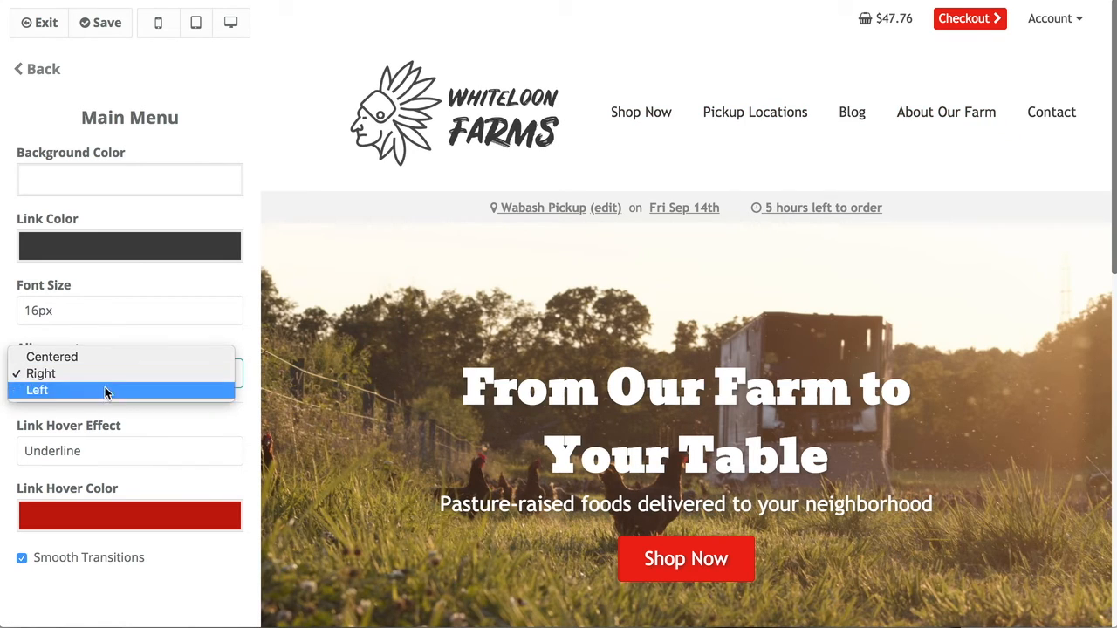
pyautogui.click(103, 331)
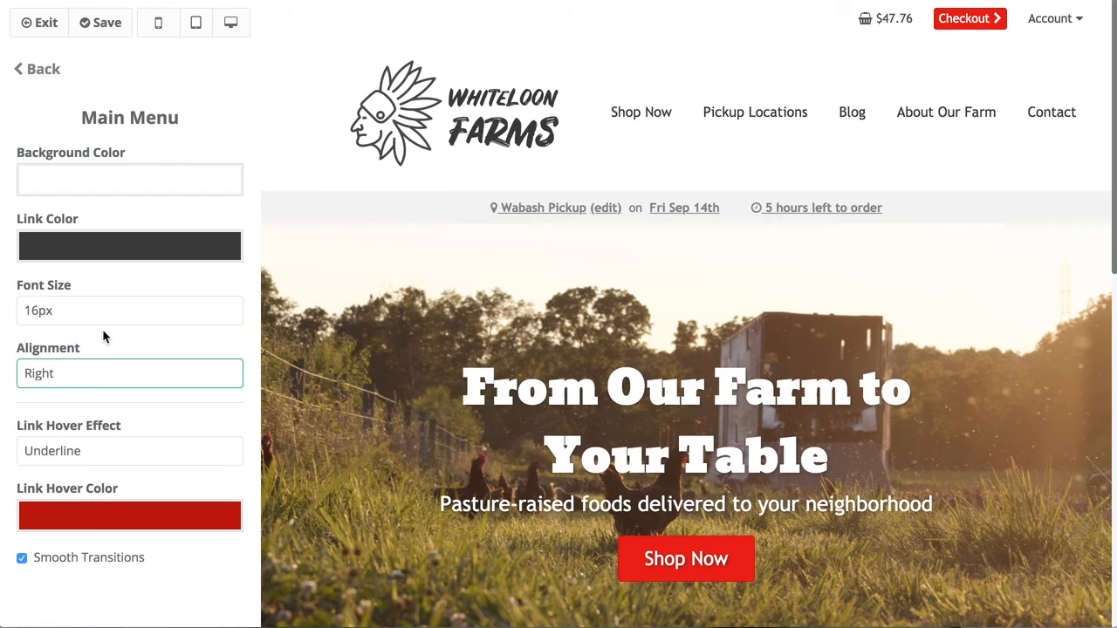
pyautogui.click(37, 69)
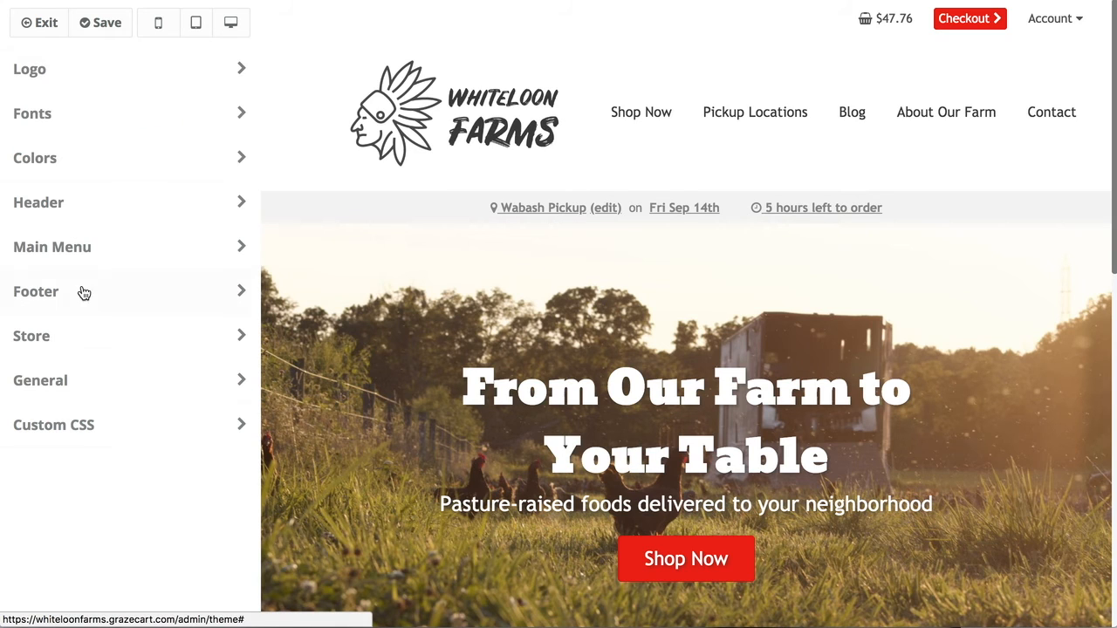
# Open the Footer settings and browse the footer widget types without adding one.
pyautogui.click(135, 296)
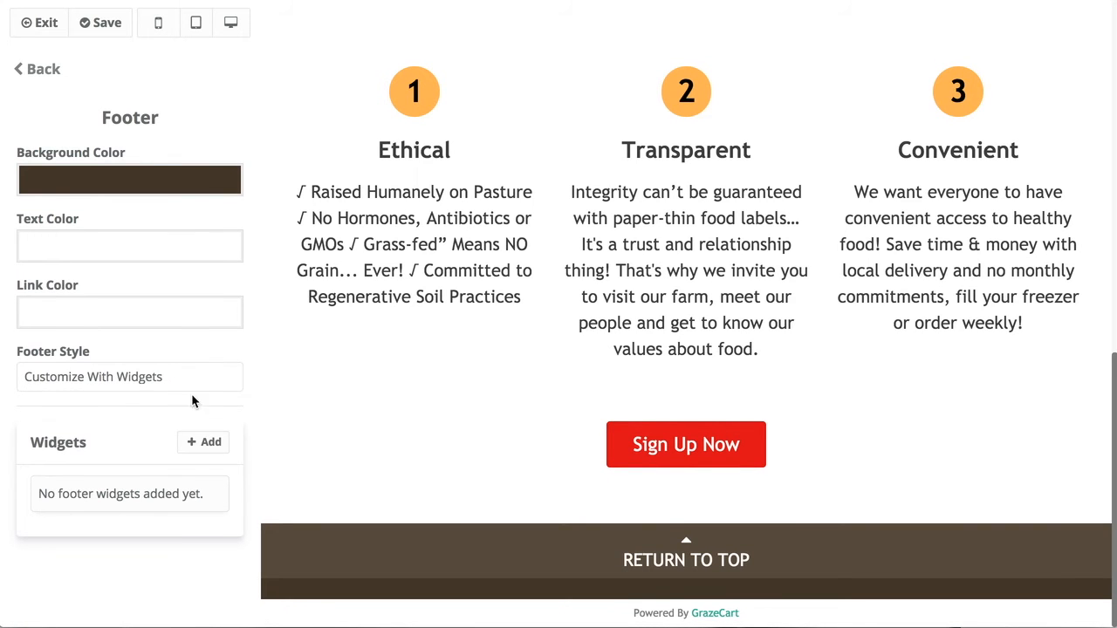
pyautogui.click(201, 442)
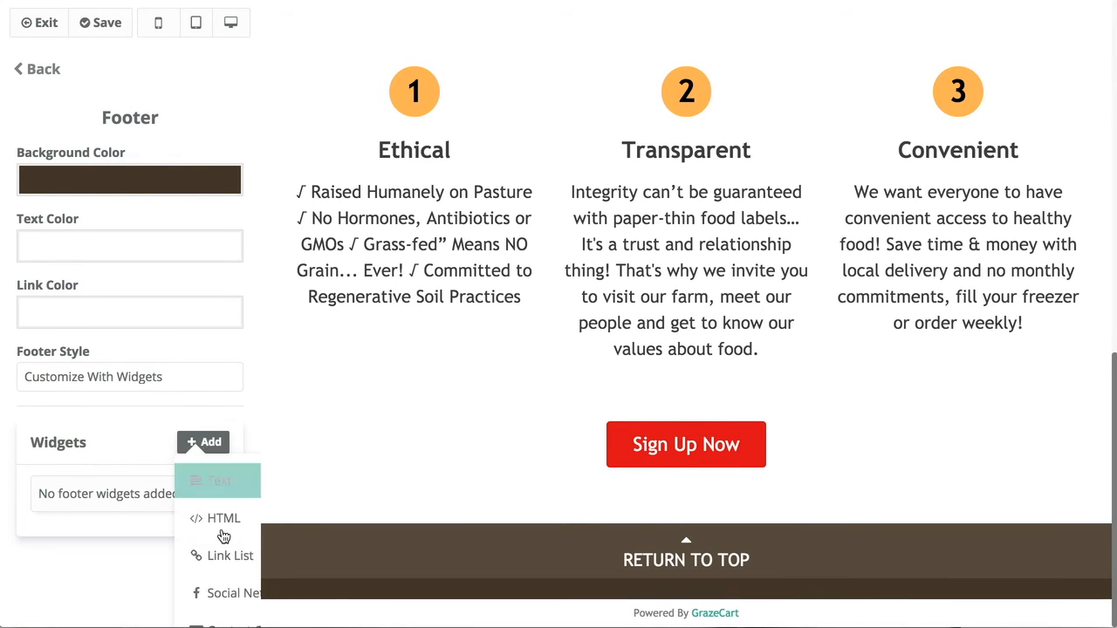
pyautogui.scroll(-2, 224, 550)
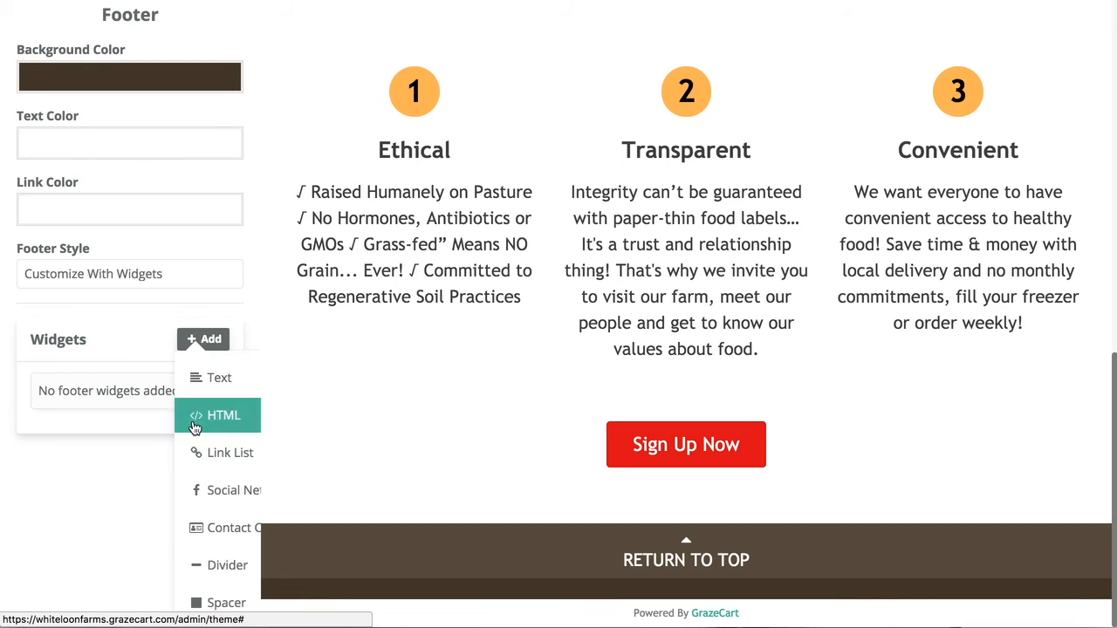
pyautogui.click(111, 502)
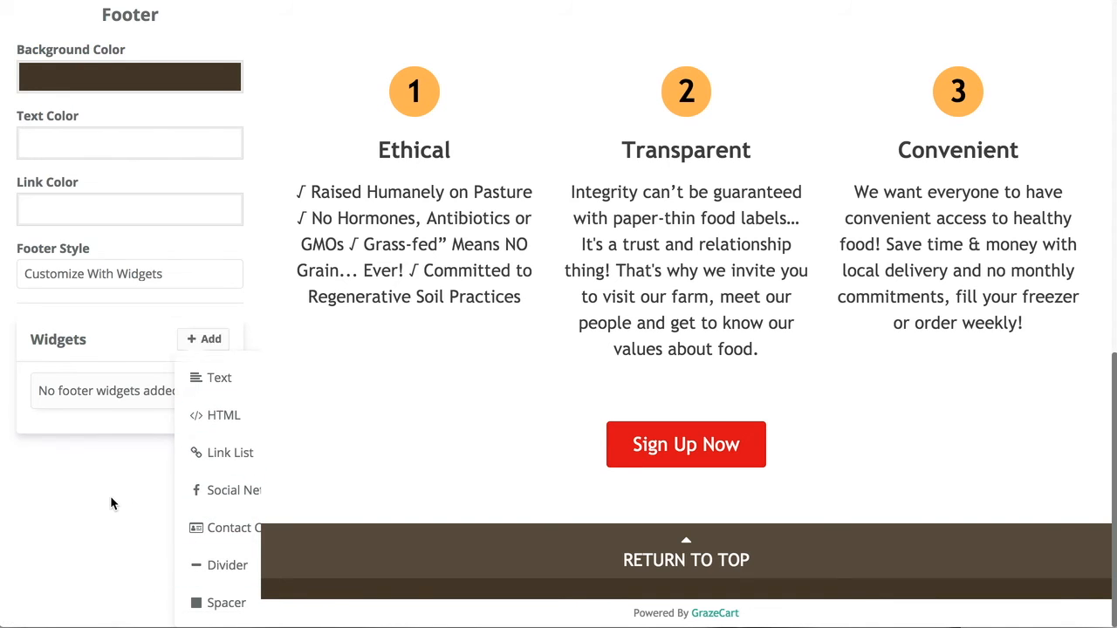
pyautogui.scroll(2, 120, 461)
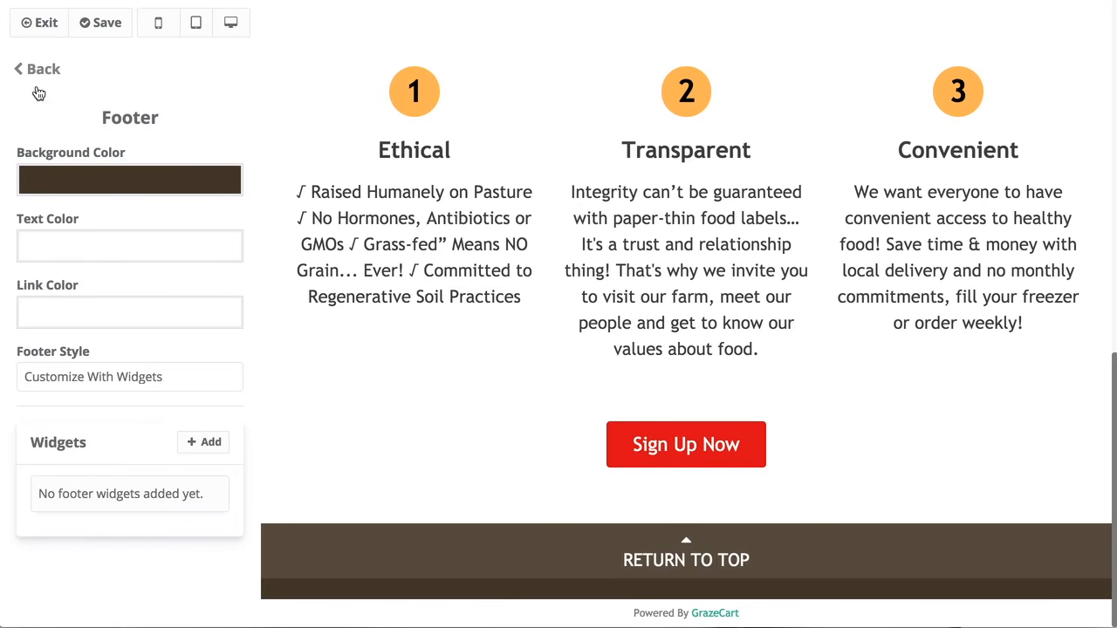
# Set the footer background colour to dark charcoal #252525, replacing the interim red.
pyautogui.click(91, 180)
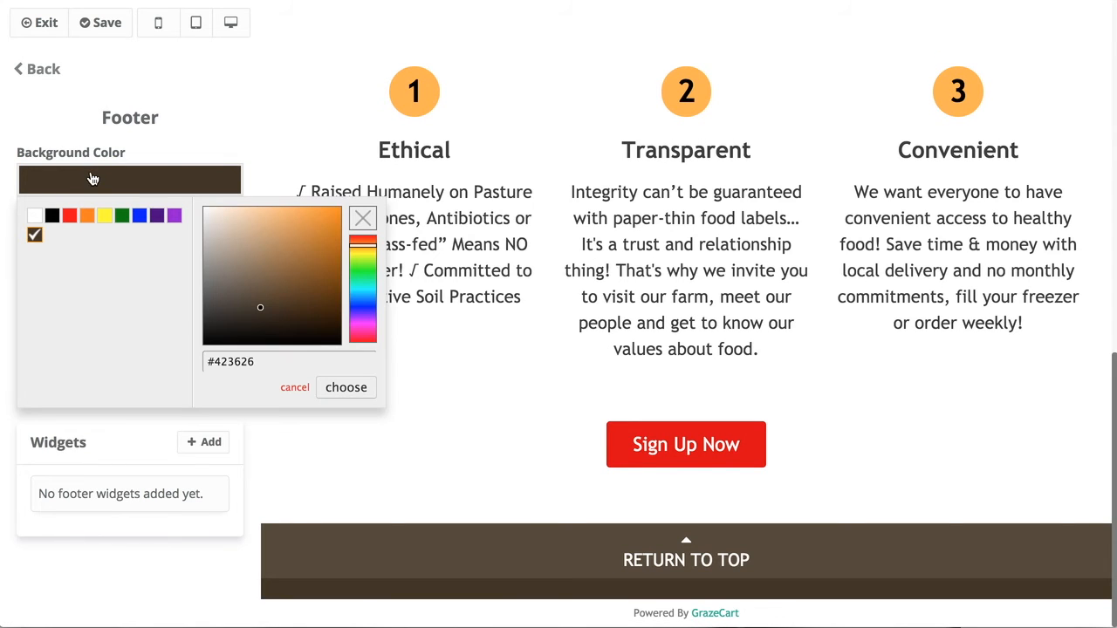
pyautogui.moveTo(276, 263)
pyautogui.mouseDown()
pyautogui.moveTo(314, 234)
pyautogui.moveTo(325, 249)
pyautogui.moveTo(361, 242)
pyautogui.moveTo(363, 232)
pyautogui.moveTo(324, 233)
pyautogui.moveTo(353, 229)
pyautogui.mouseUp()
pyautogui.click(363, 246)
pyautogui.click(362, 389)
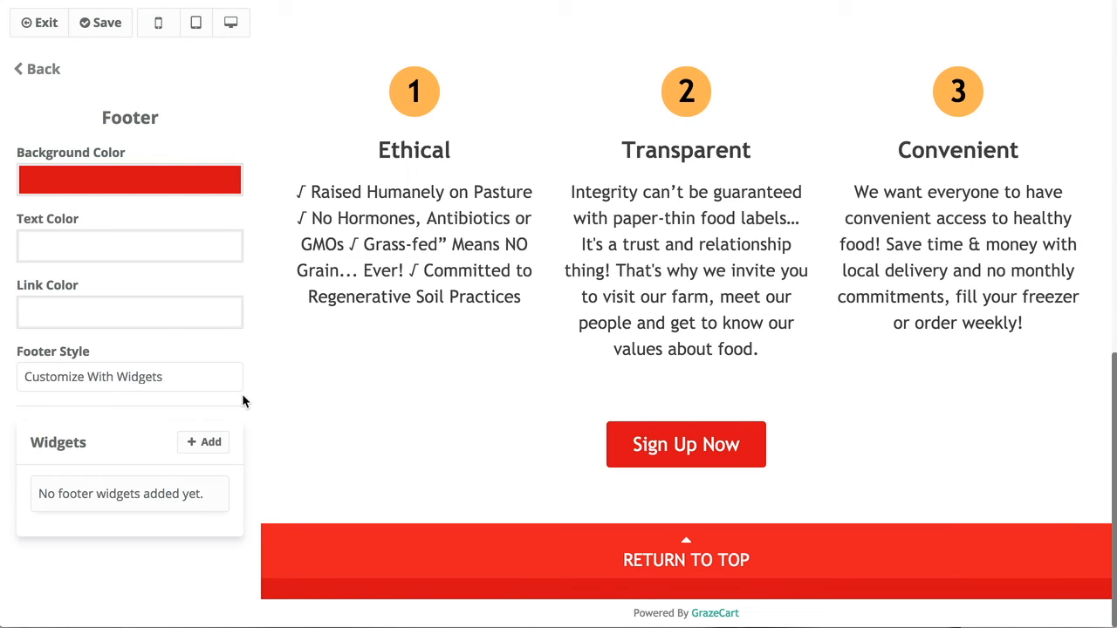
pyautogui.click(102, 182)
pyautogui.moveTo(257, 256); pyautogui.dragTo(214, 329)
pyautogui.click(345, 386)
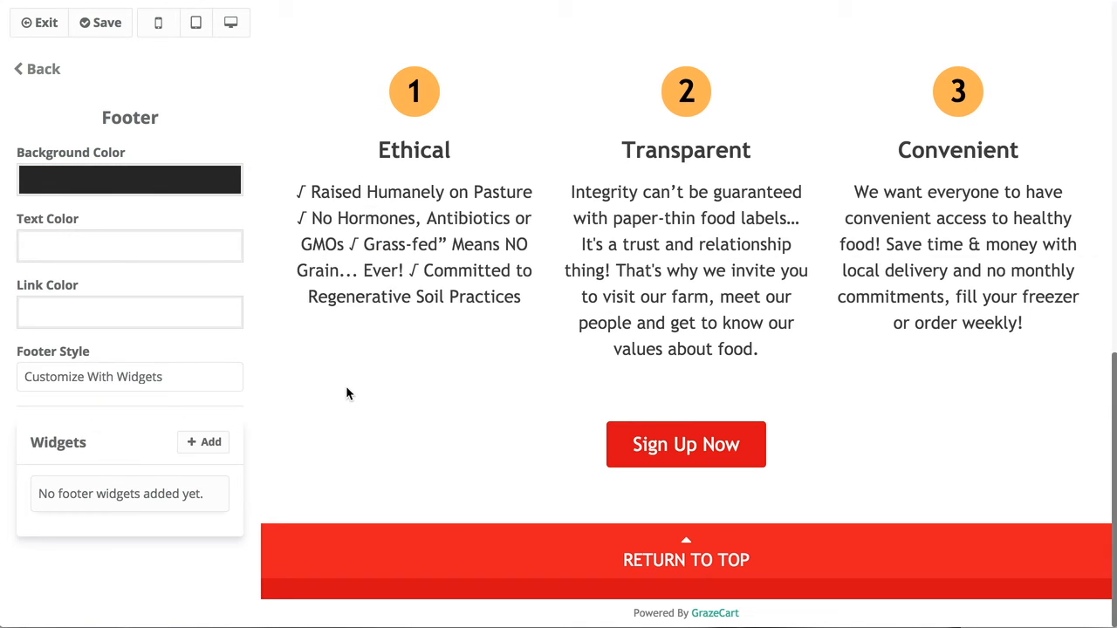
pyautogui.click(35, 69)
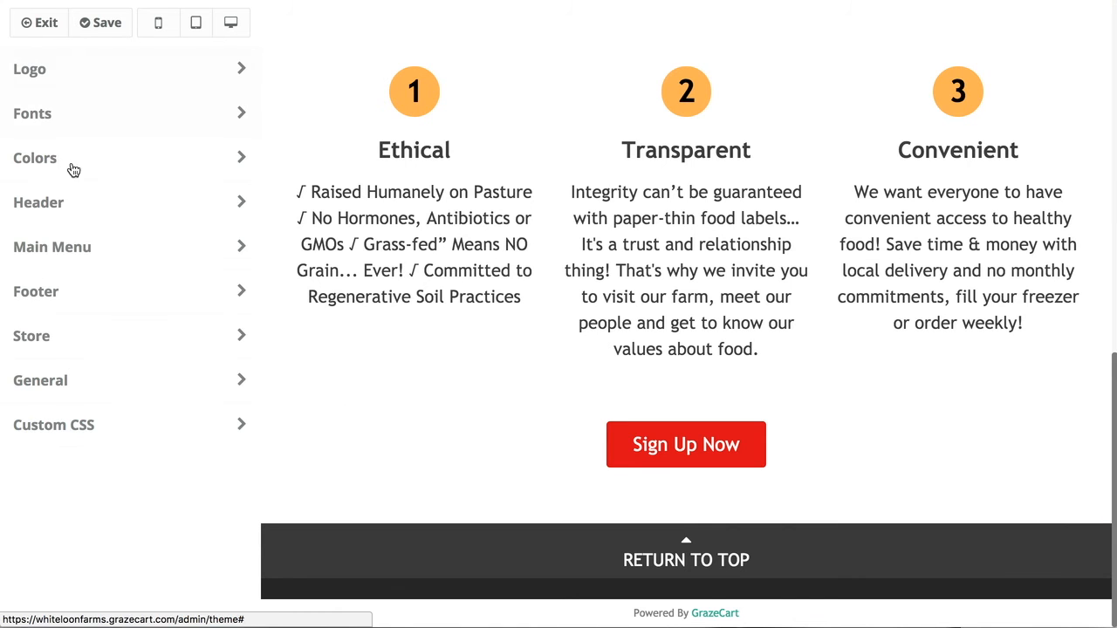
# Review the Store layout and General favicon settings, leaving both unchanged.
pyautogui.click(76, 346)
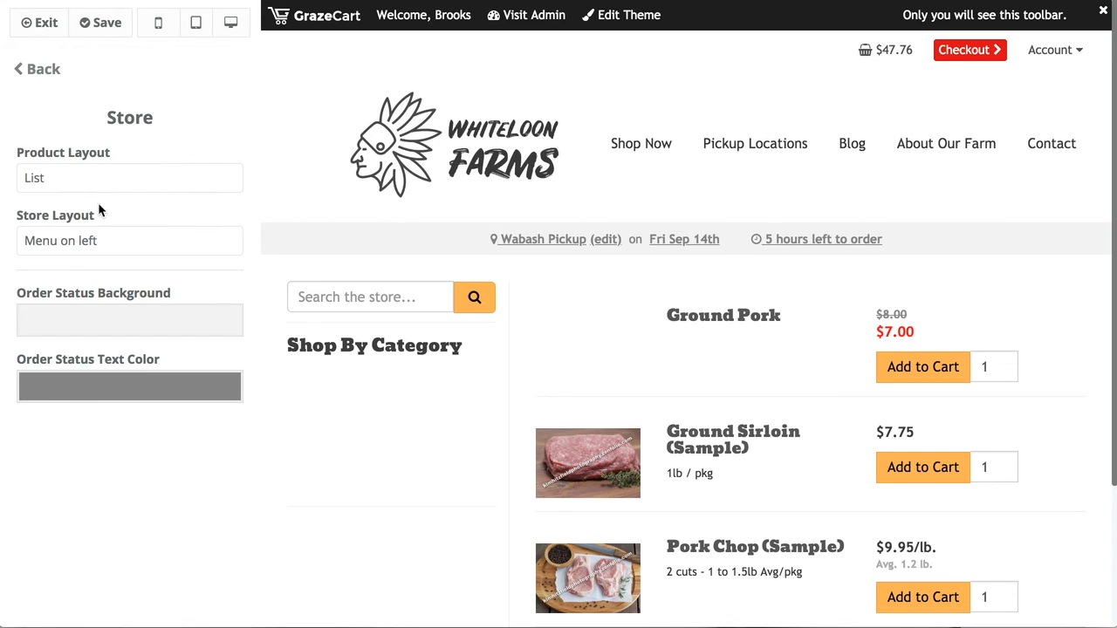
pyautogui.click(31, 69)
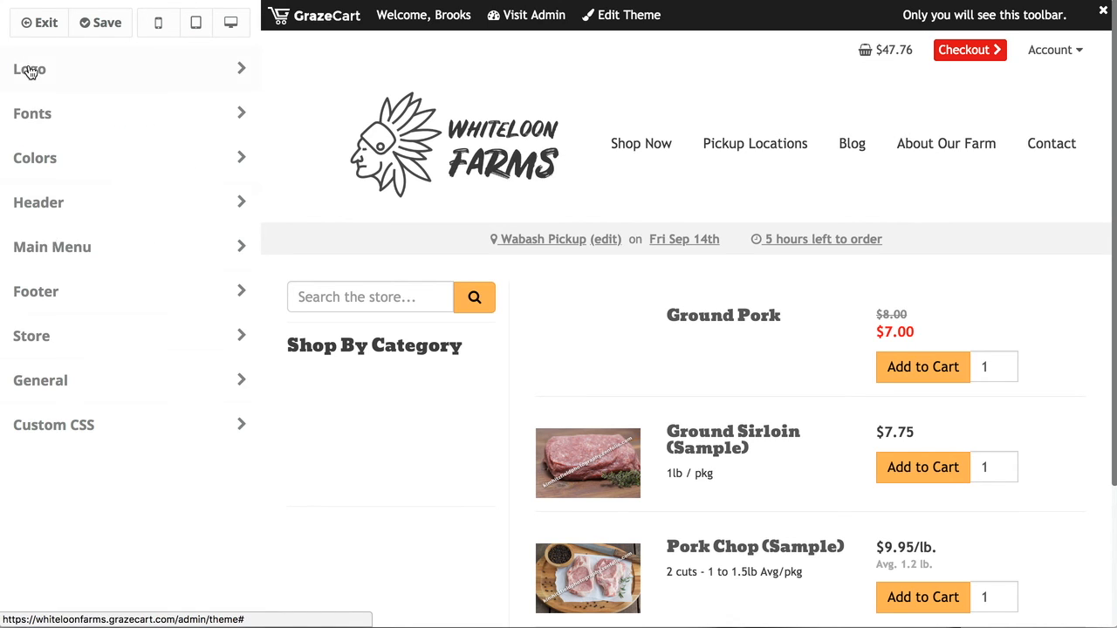
pyautogui.click(77, 384)
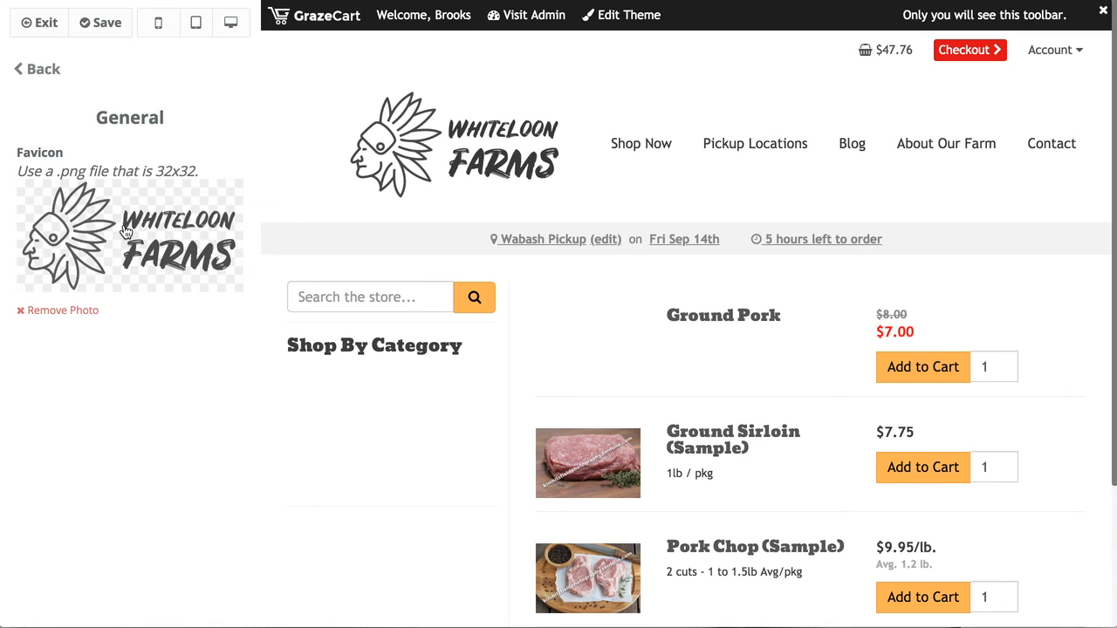
pyautogui.click(44, 73)
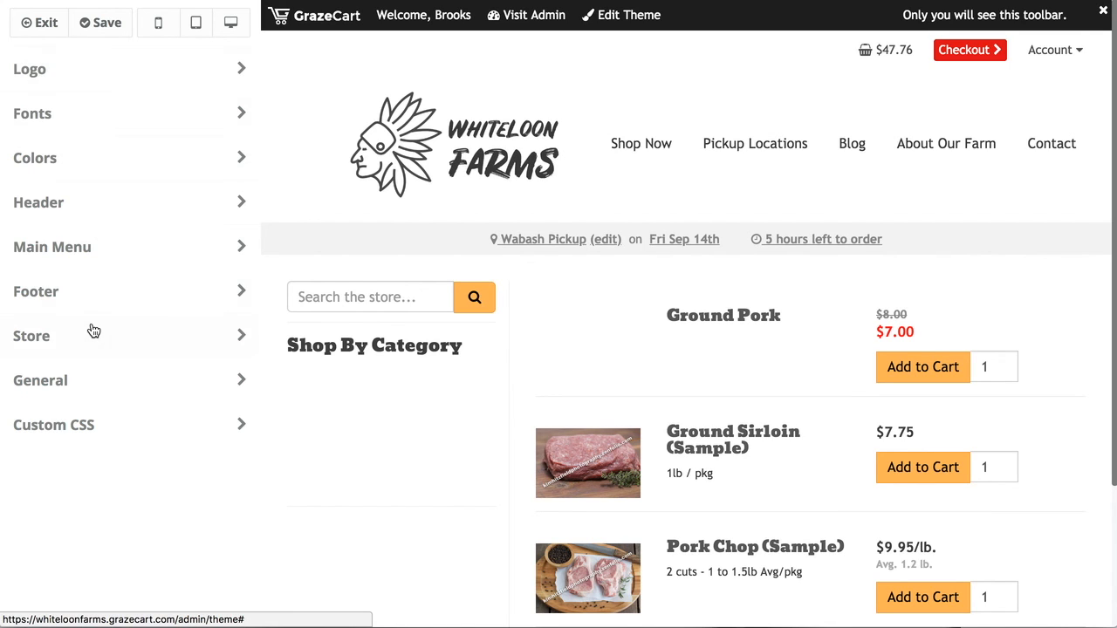
pyautogui.click(79, 384)
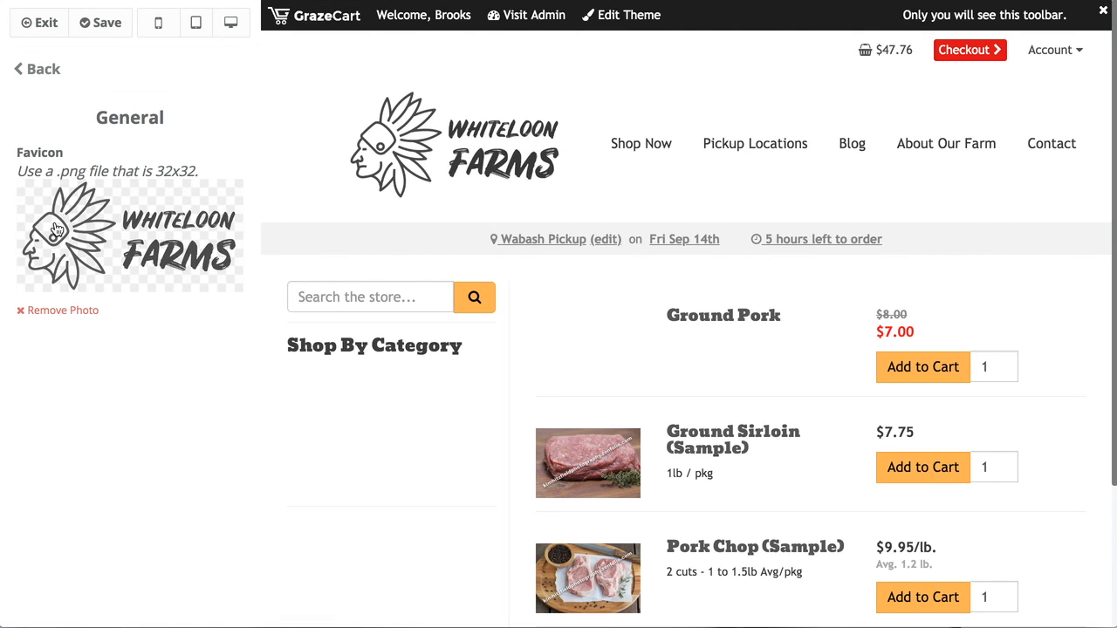
pyautogui.click(35, 72)
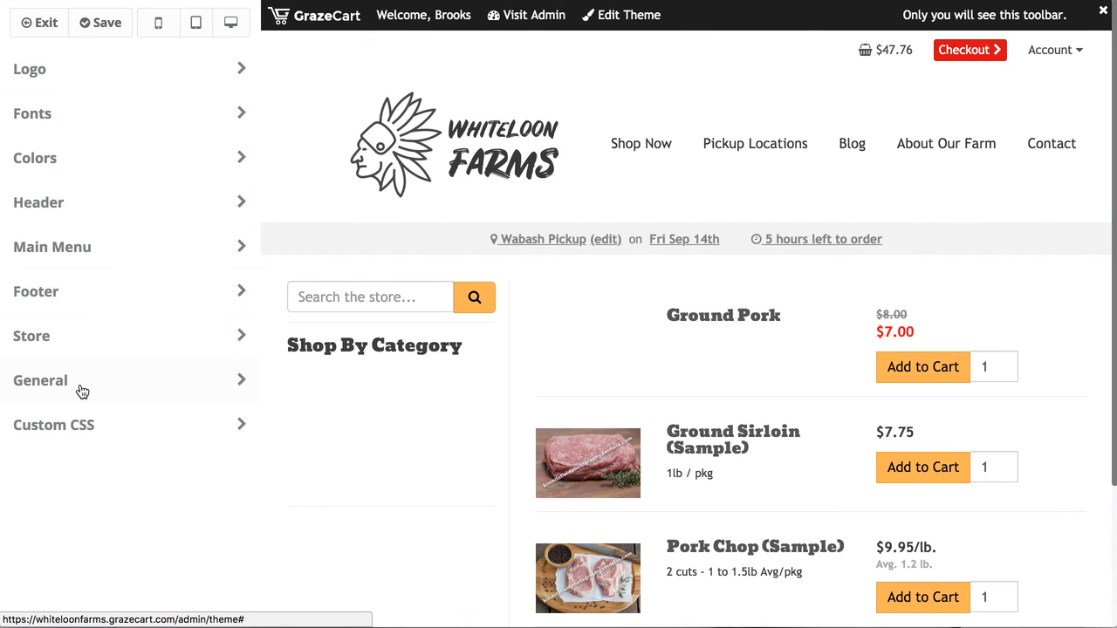
# Inspect the Custom CSS editor and leave it without changes.
pyautogui.click(82, 425)
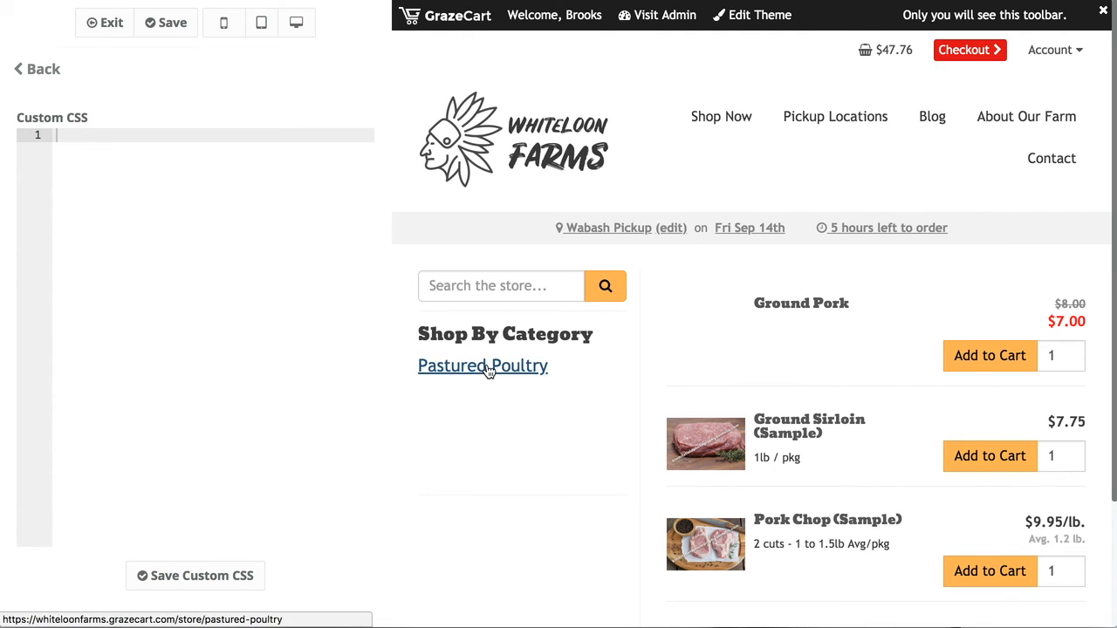
pyautogui.scroll(-3, 487, 370)
pyautogui.scroll(3, 486, 370)
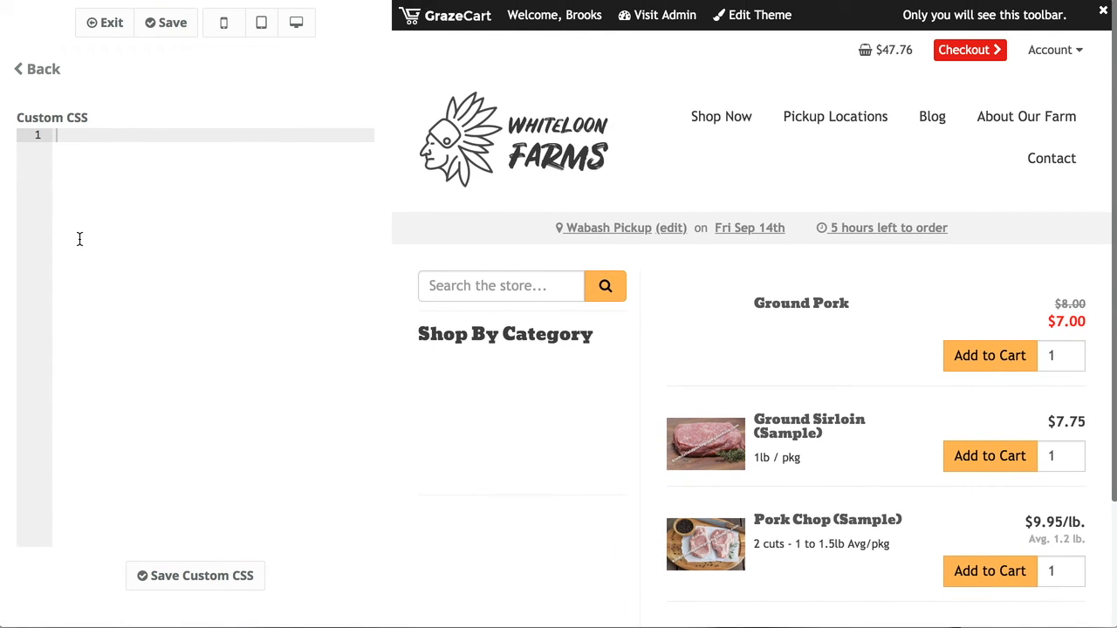
pyautogui.click(35, 69)
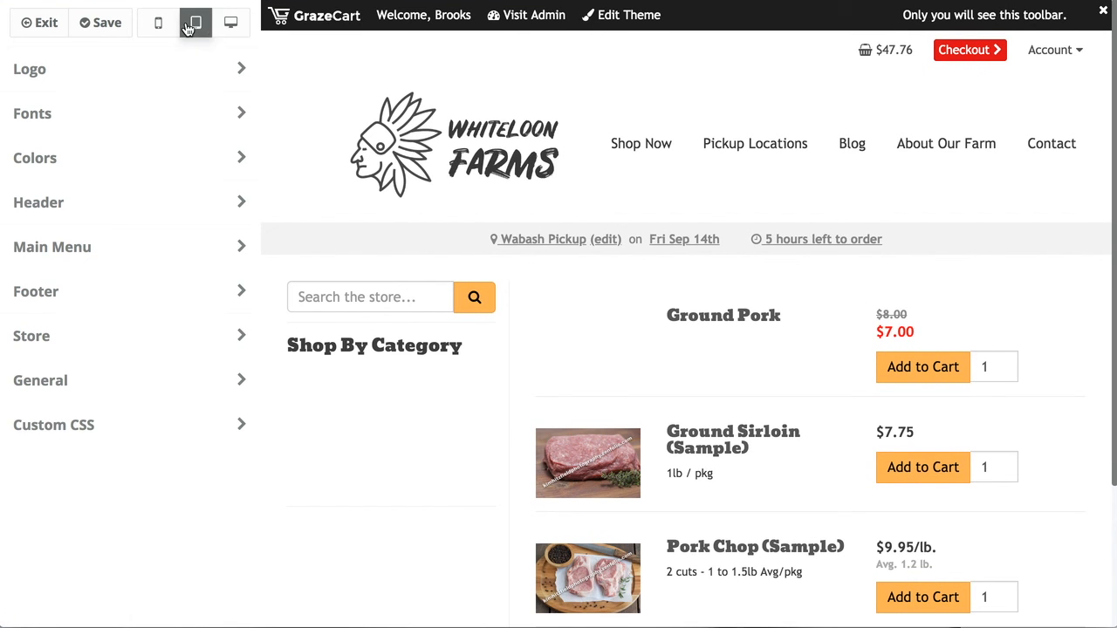
# Preview the home page at tablet and phone widths, save live, then restore desktop view.
pyautogui.click(404, 140)
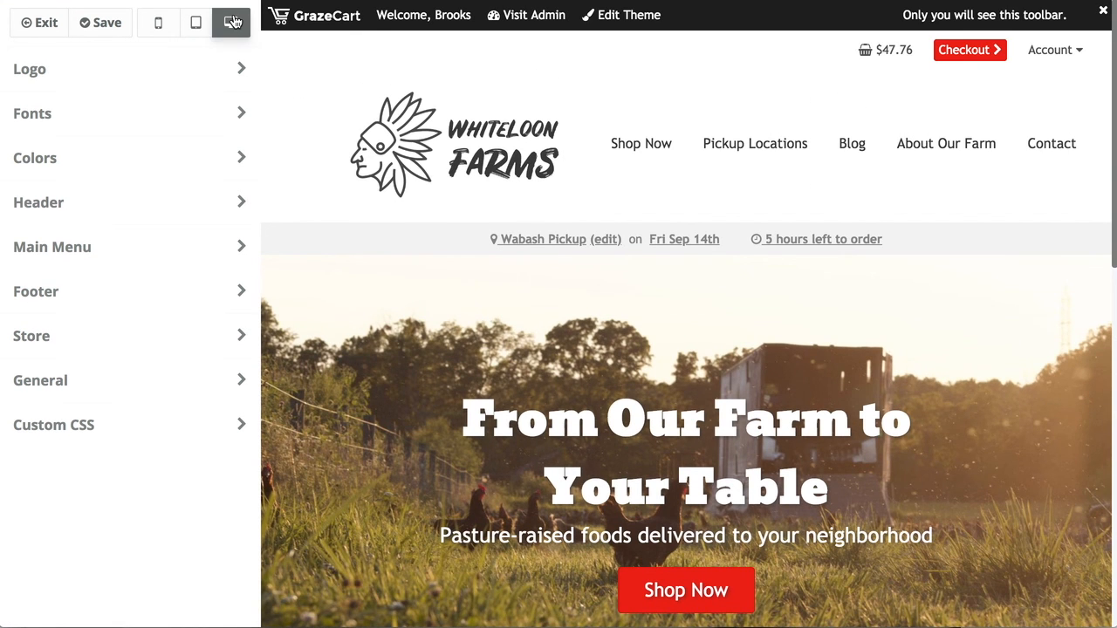
pyautogui.click(197, 22)
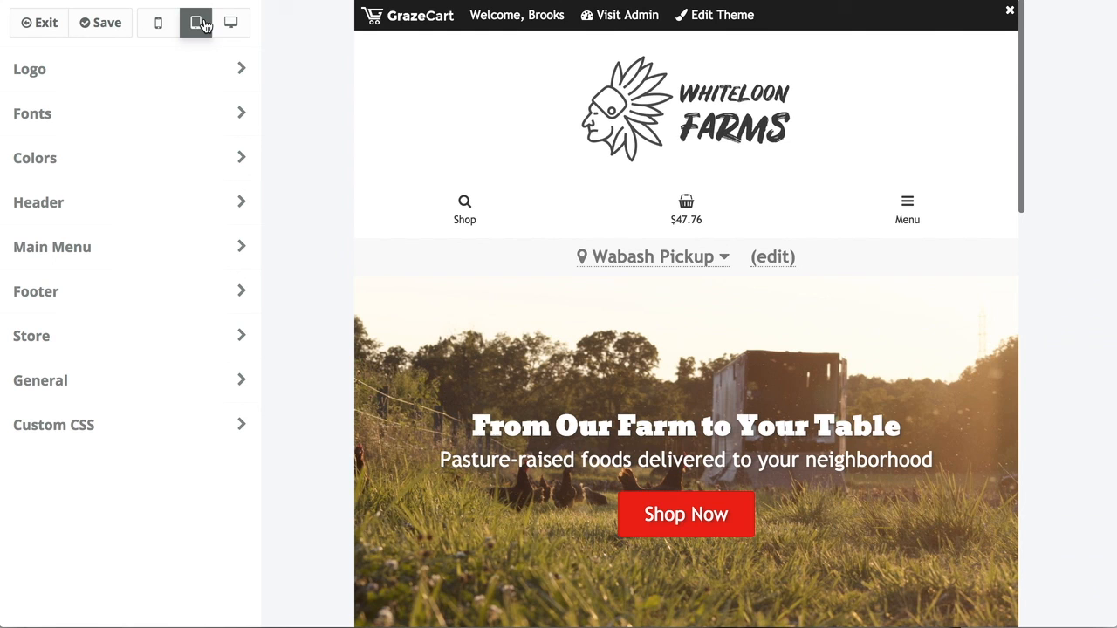
pyautogui.click(171, 24)
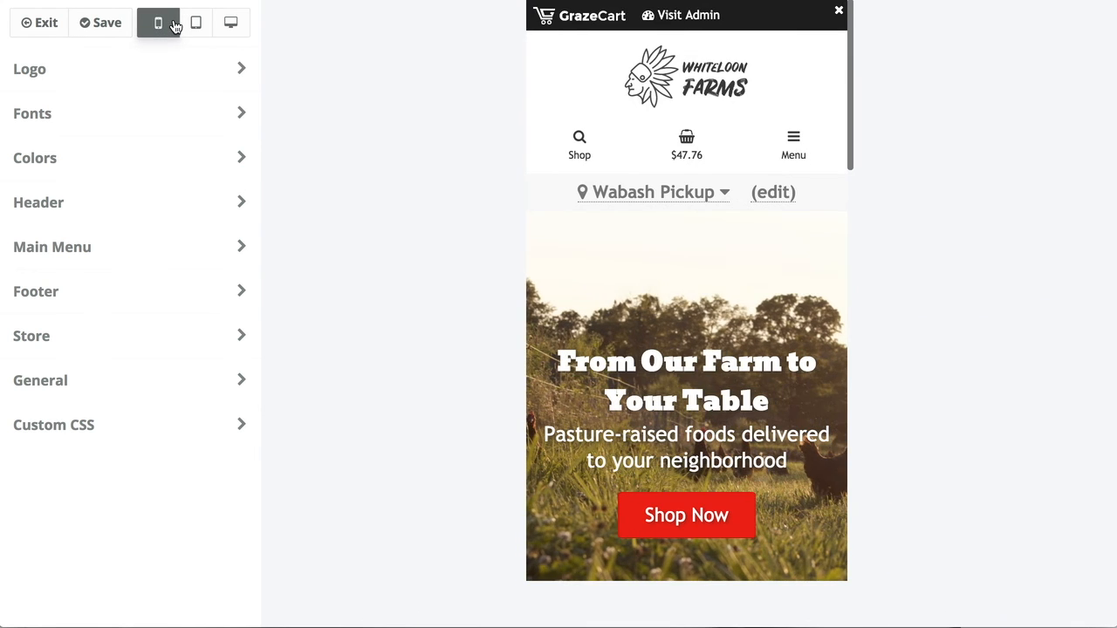
pyautogui.scroll(-9, 633, 364)
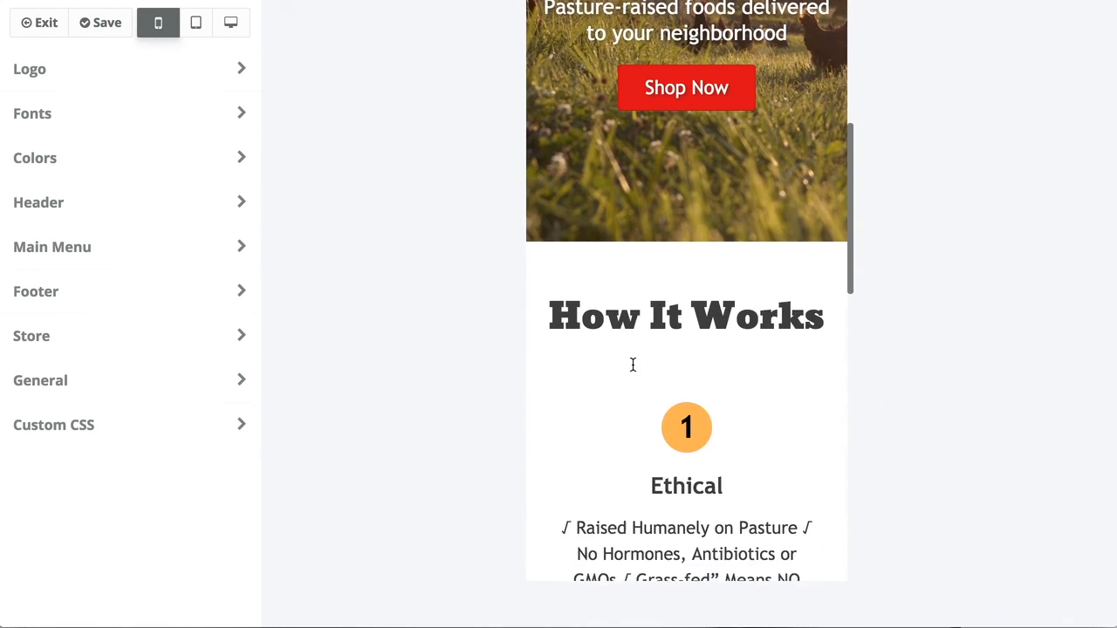
pyautogui.scroll(10, 633, 364)
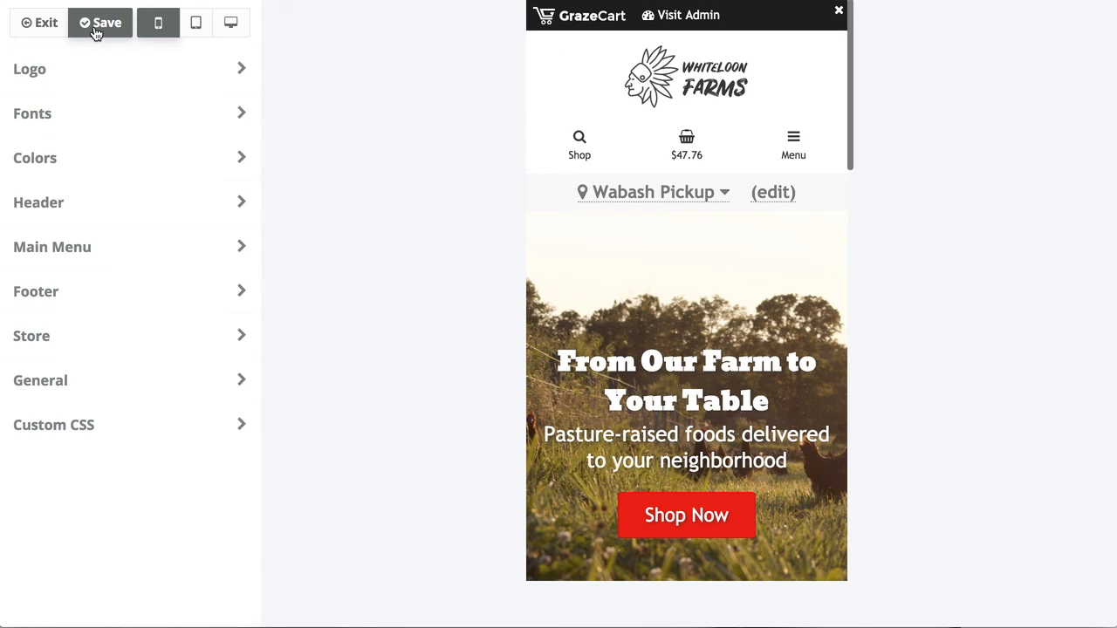
pyautogui.click(96, 26)
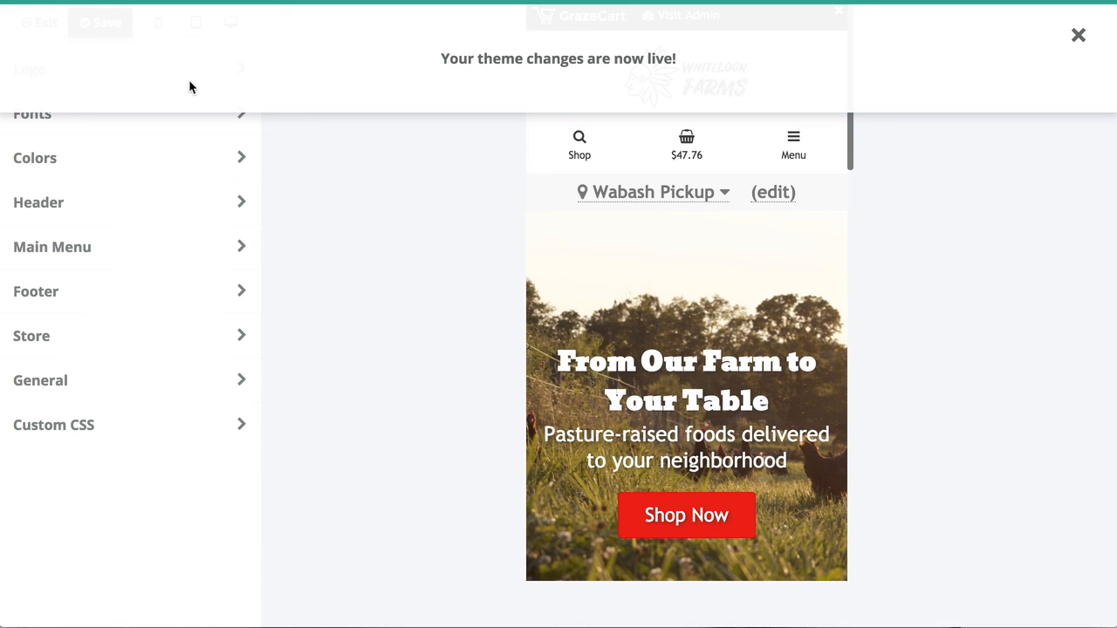
pyautogui.click(234, 28)
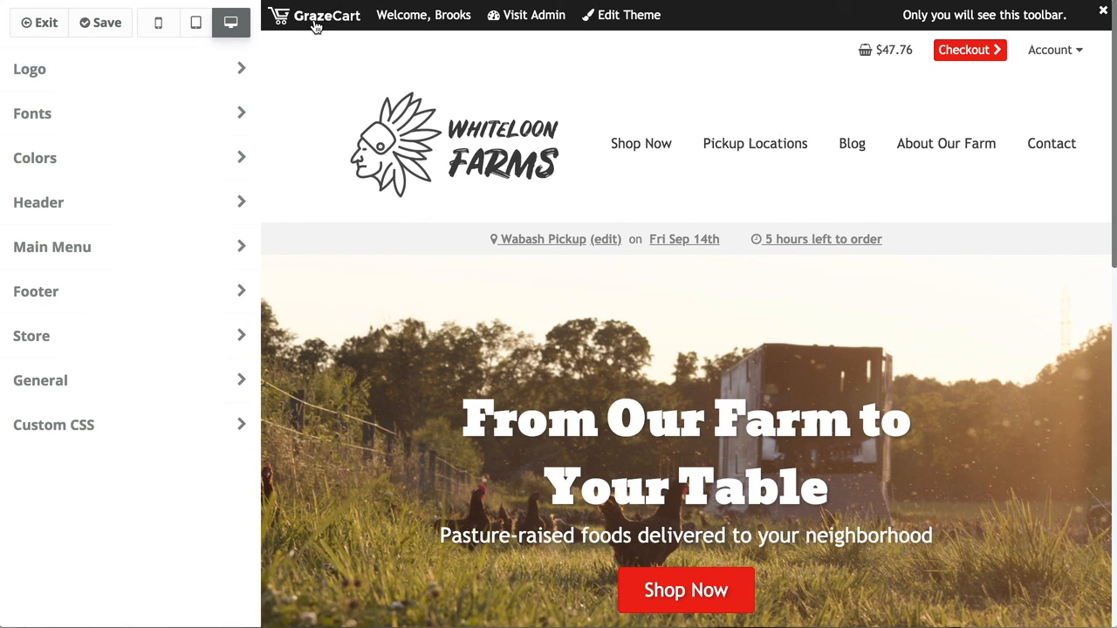